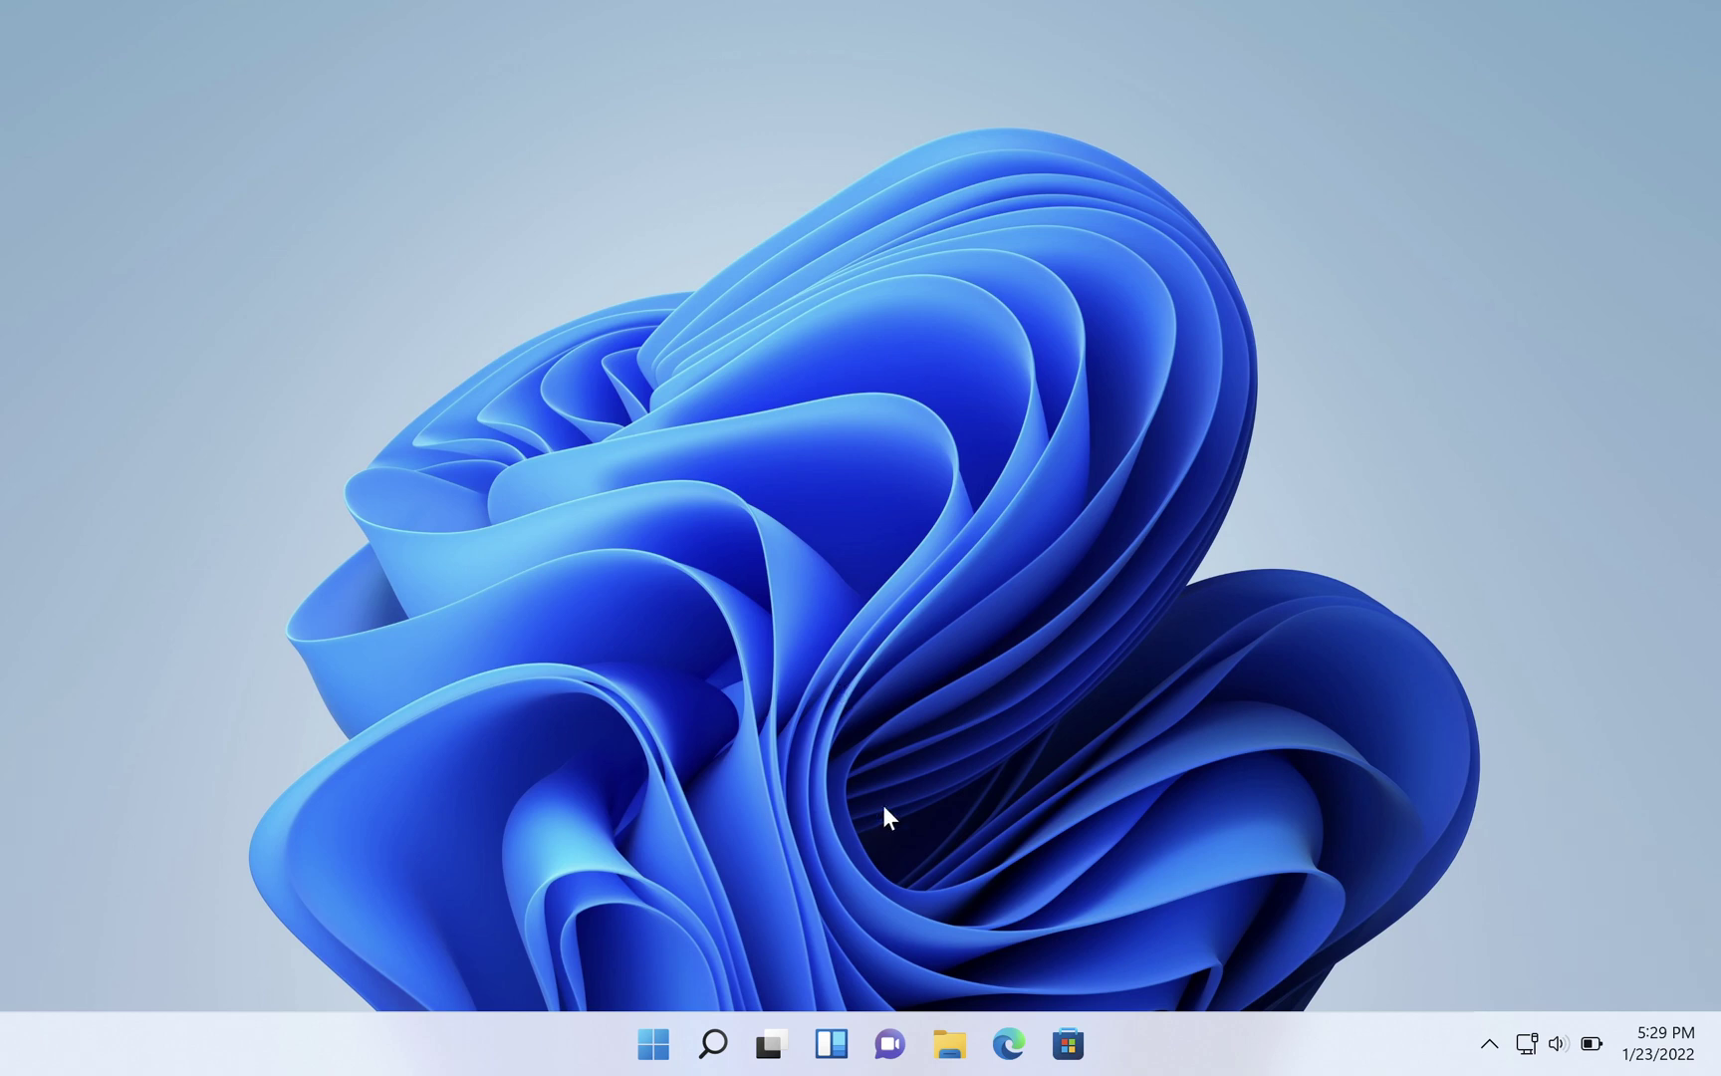
Step: Open File Explorer on the Pictures folder, showing Camera Roll, Saved Pictures and six images
left_click(951, 1027)
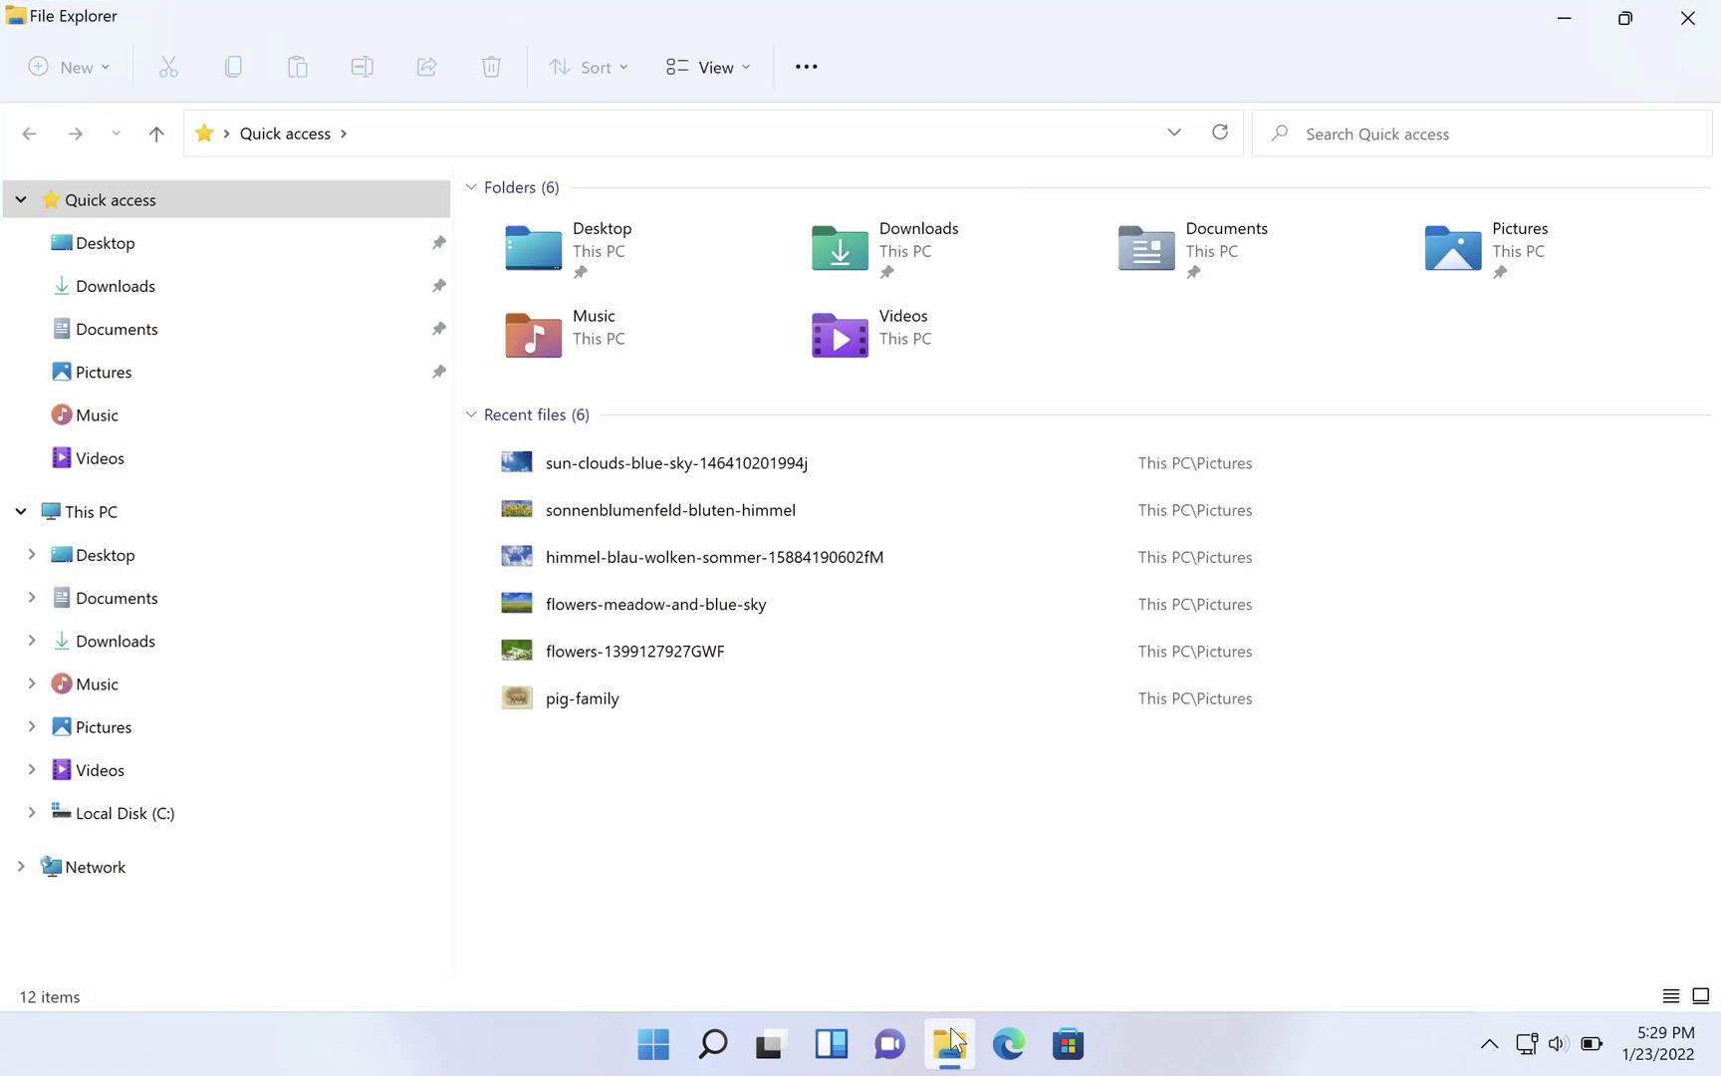
left_click(147, 727)
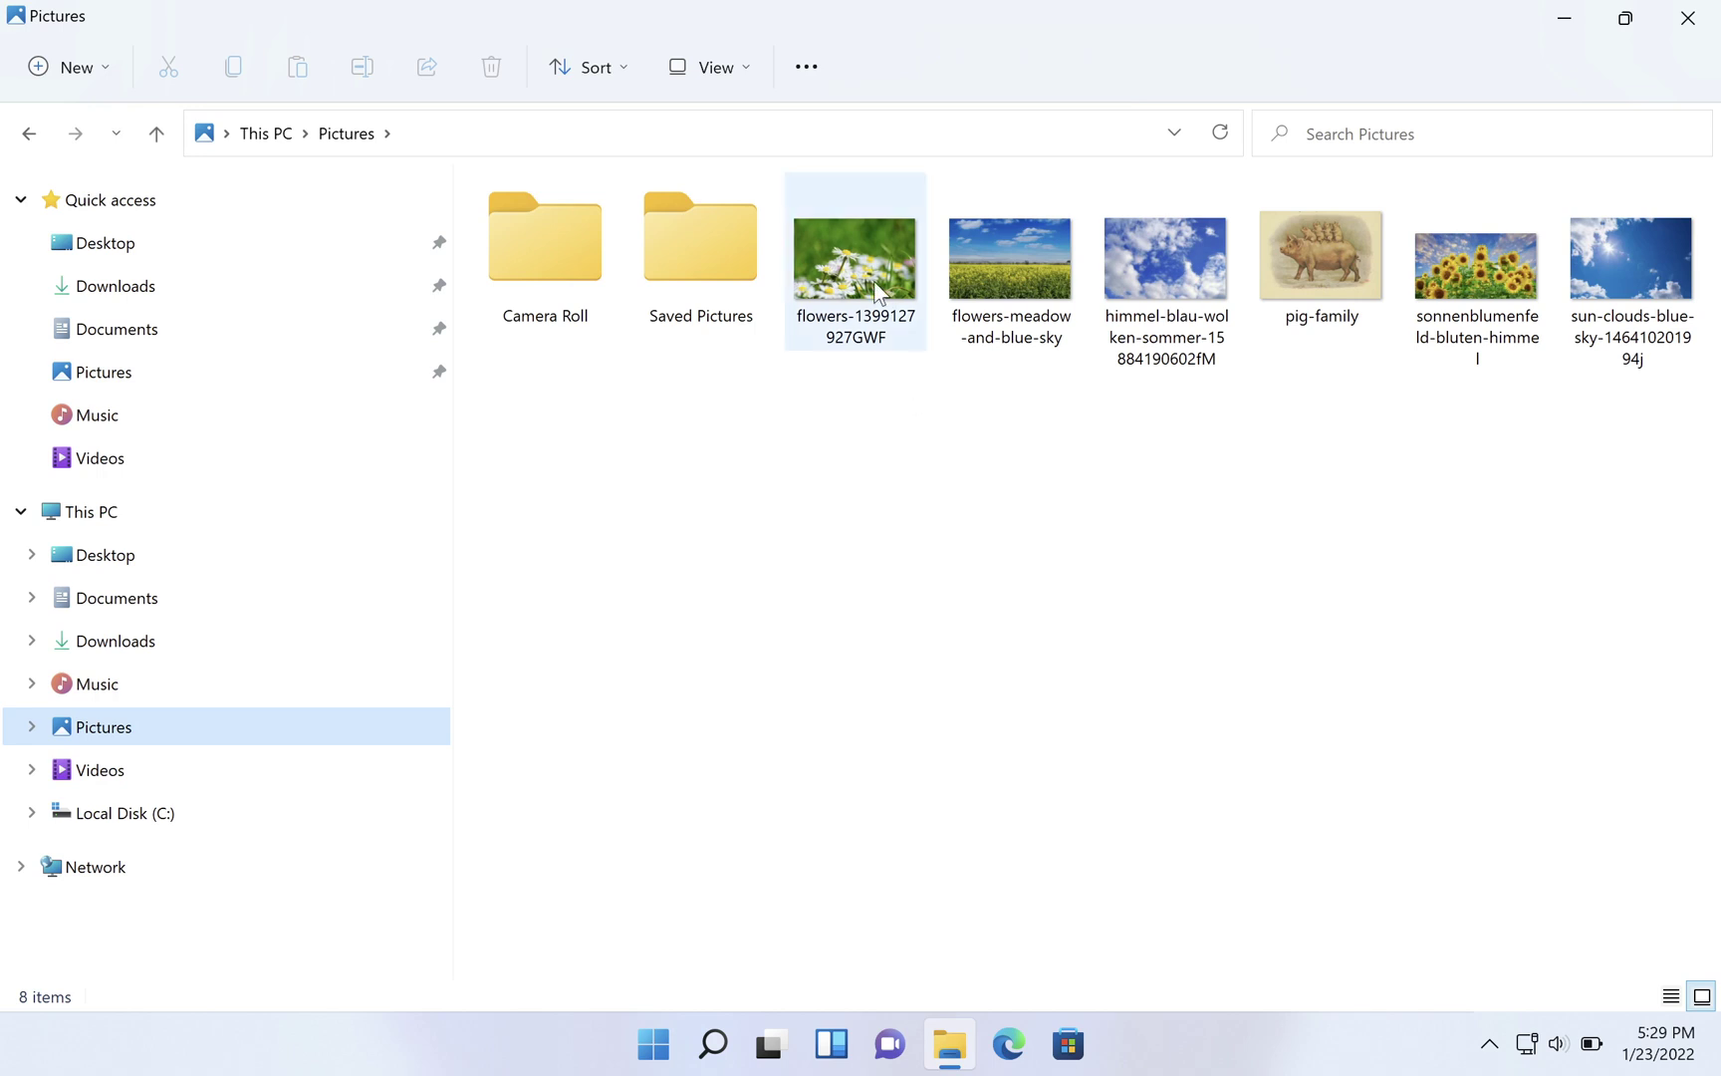
mouse_move(874, 281)
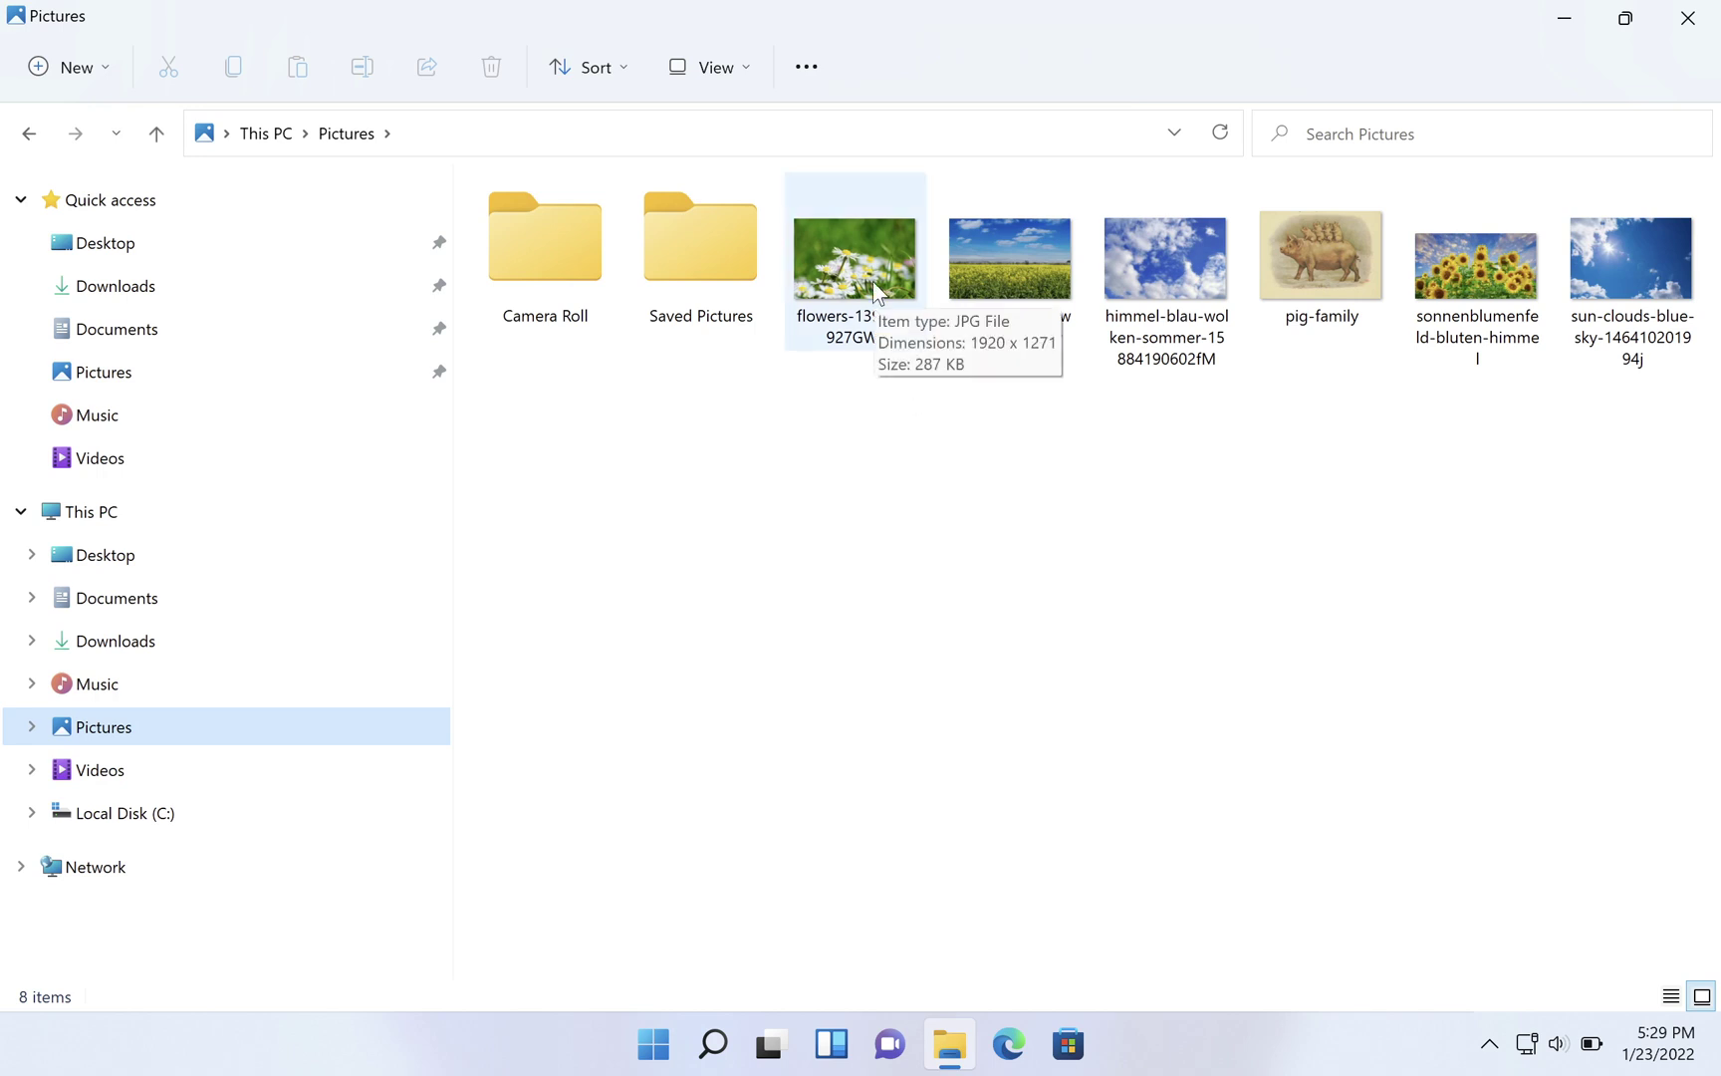
left_click(873, 281)
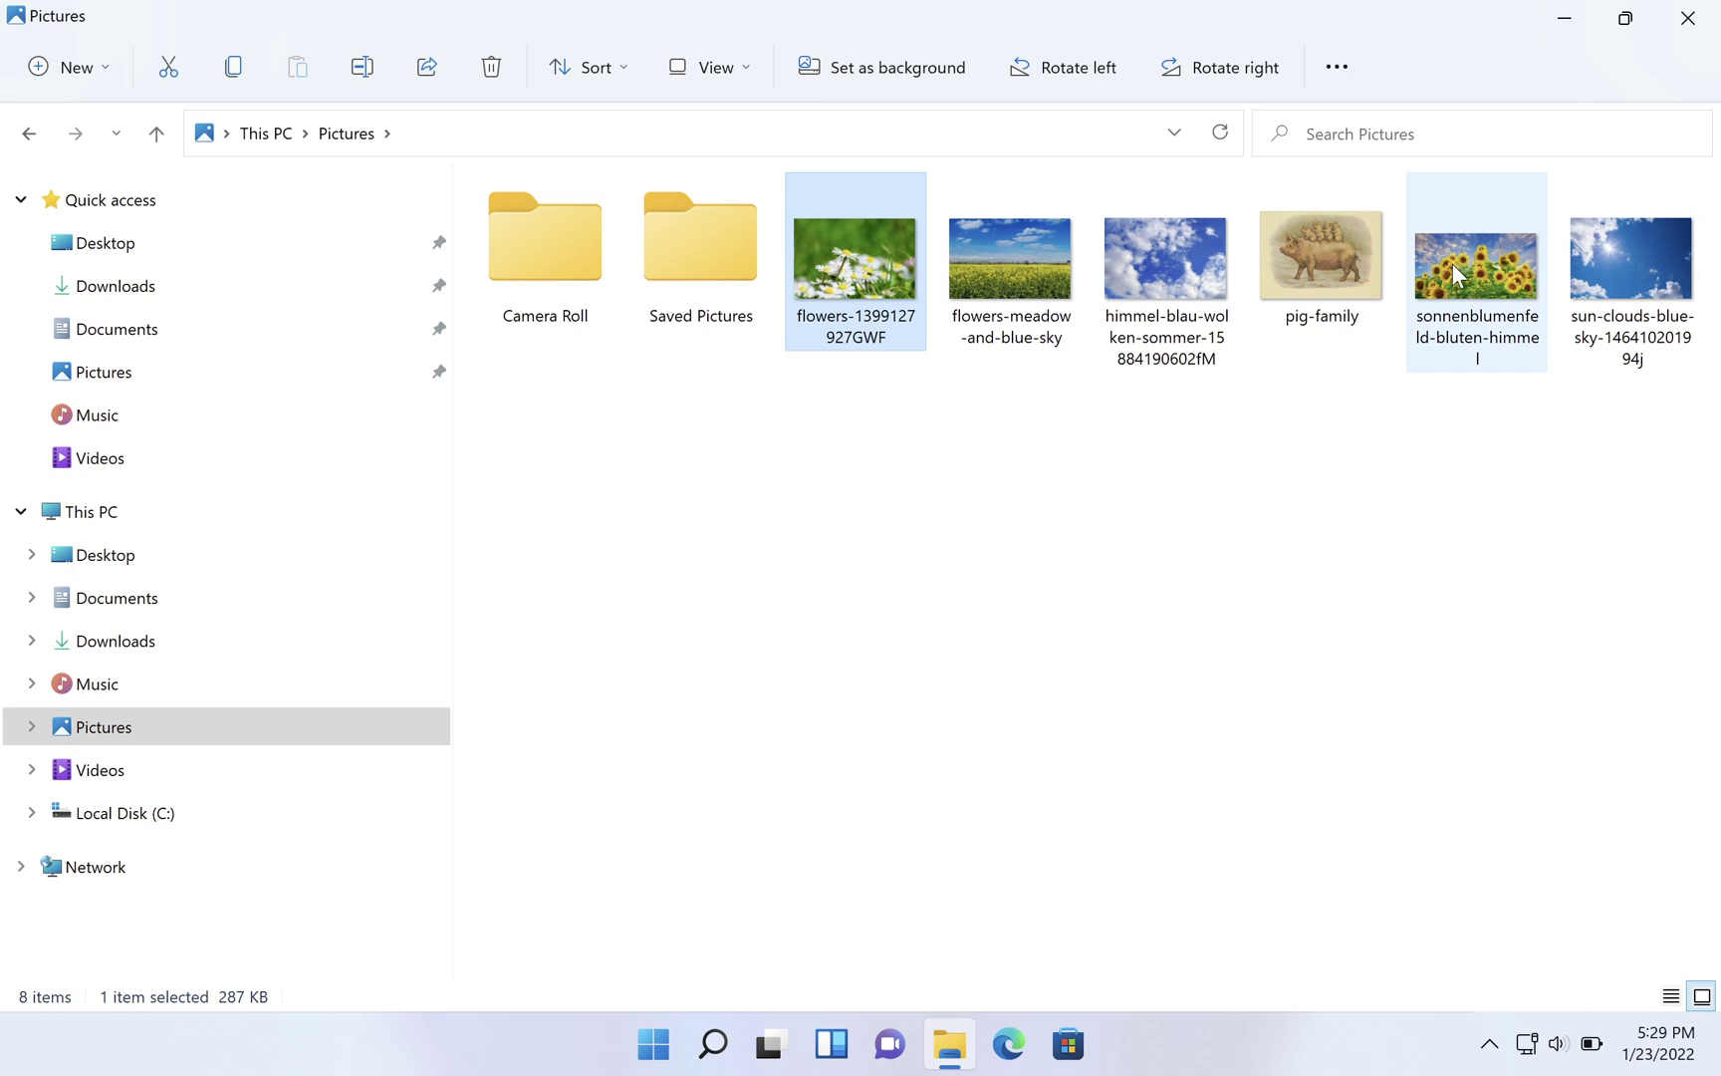
left_click(1614, 268, "shift")
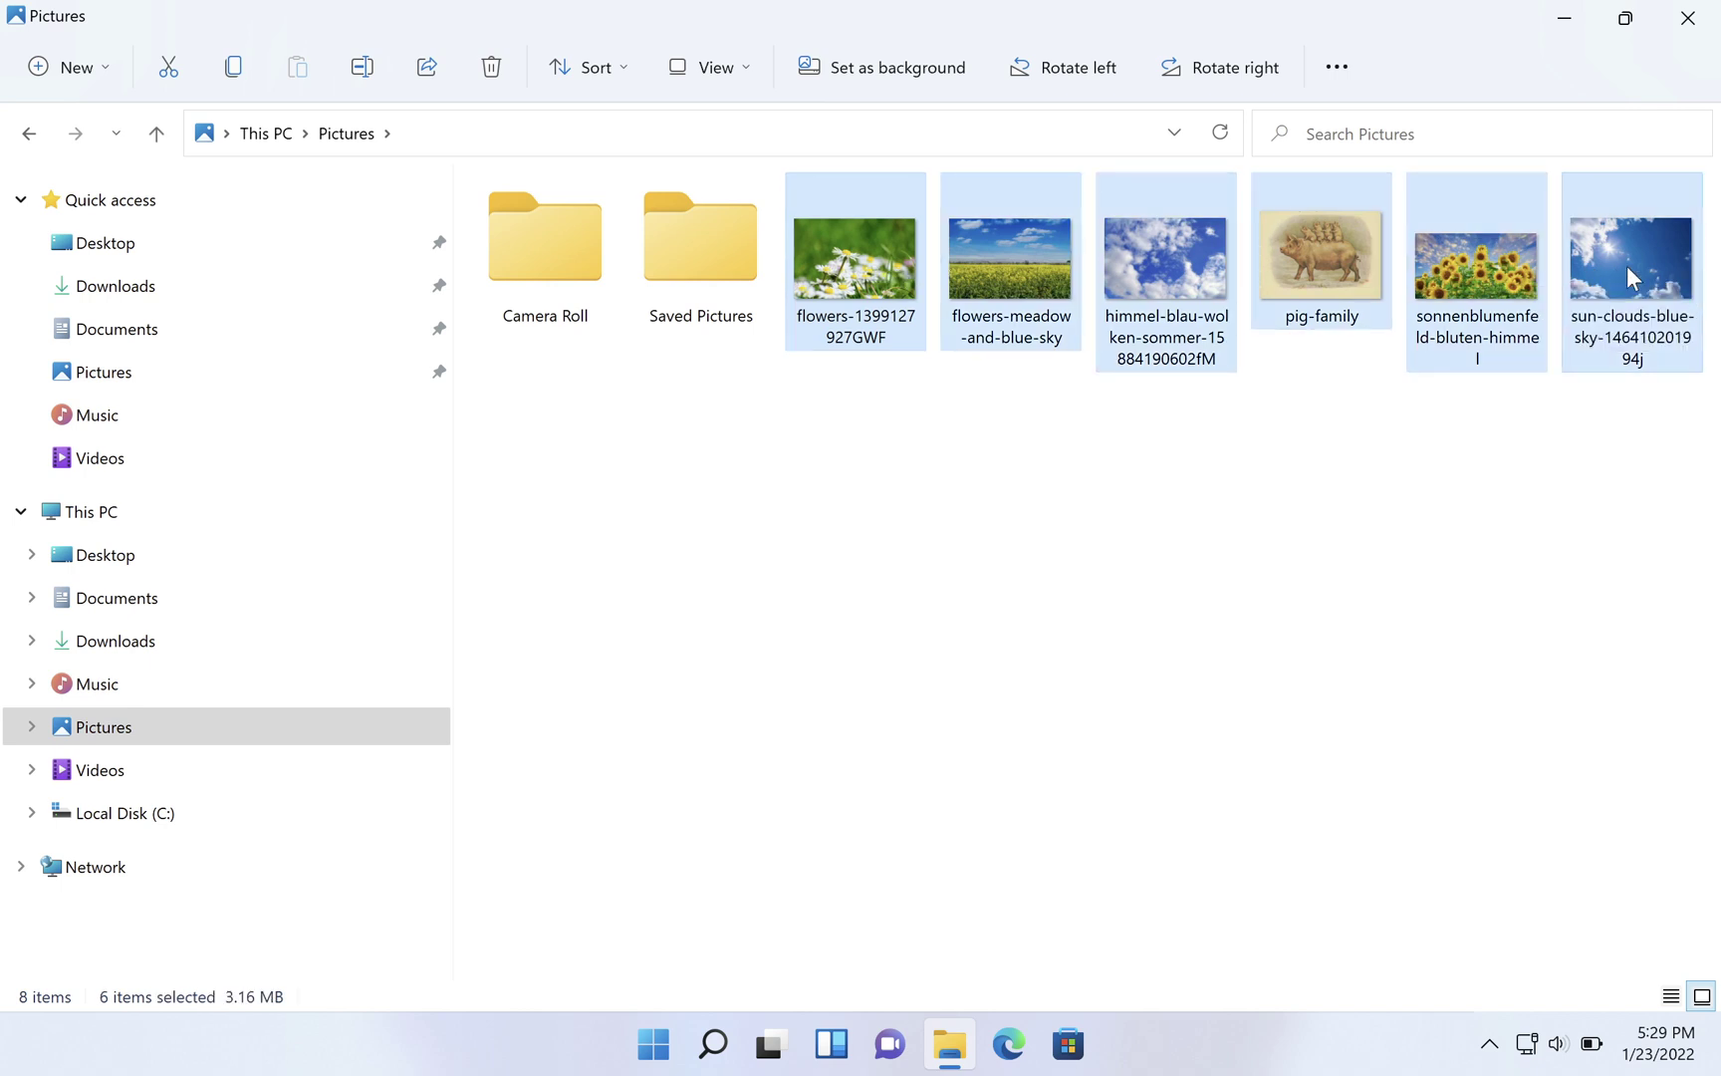
mouse_move(1628, 266)
left_click(1333, 309, "ctrl")
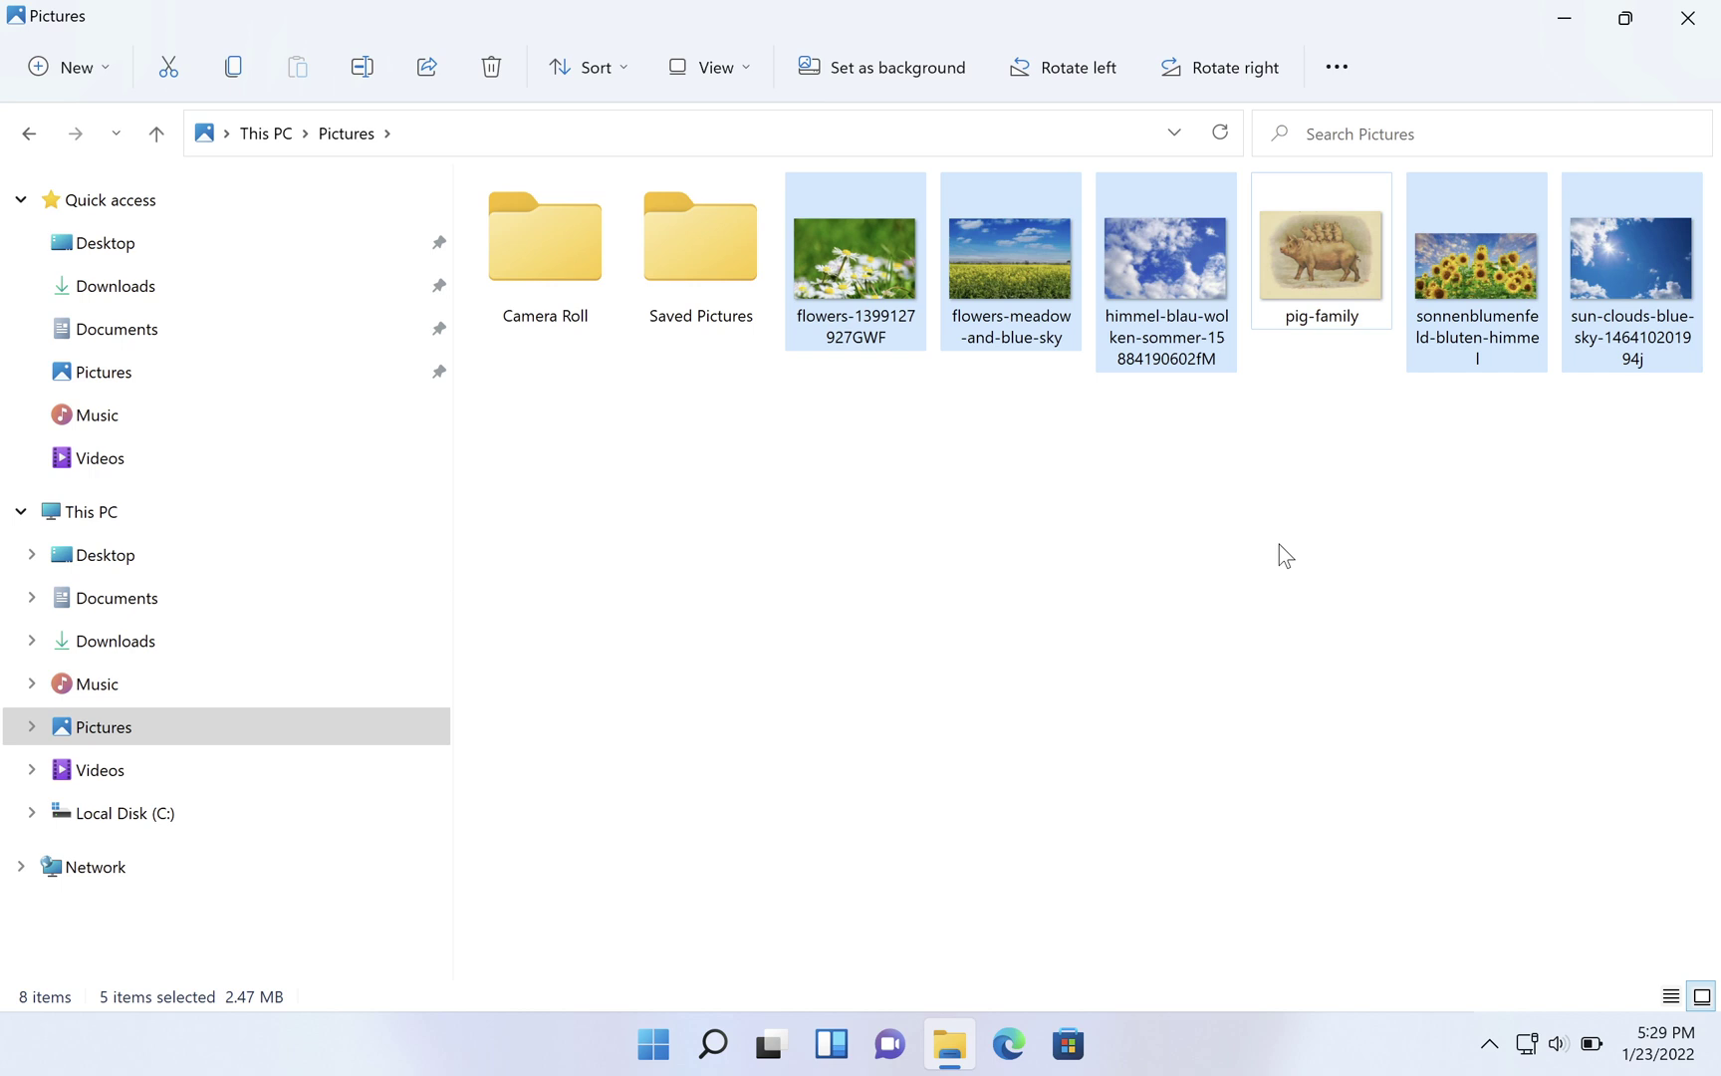
left_click(1167, 264, "ctrl")
left_click(1160, 246, "ctrl")
mouse_move(1144, 271)
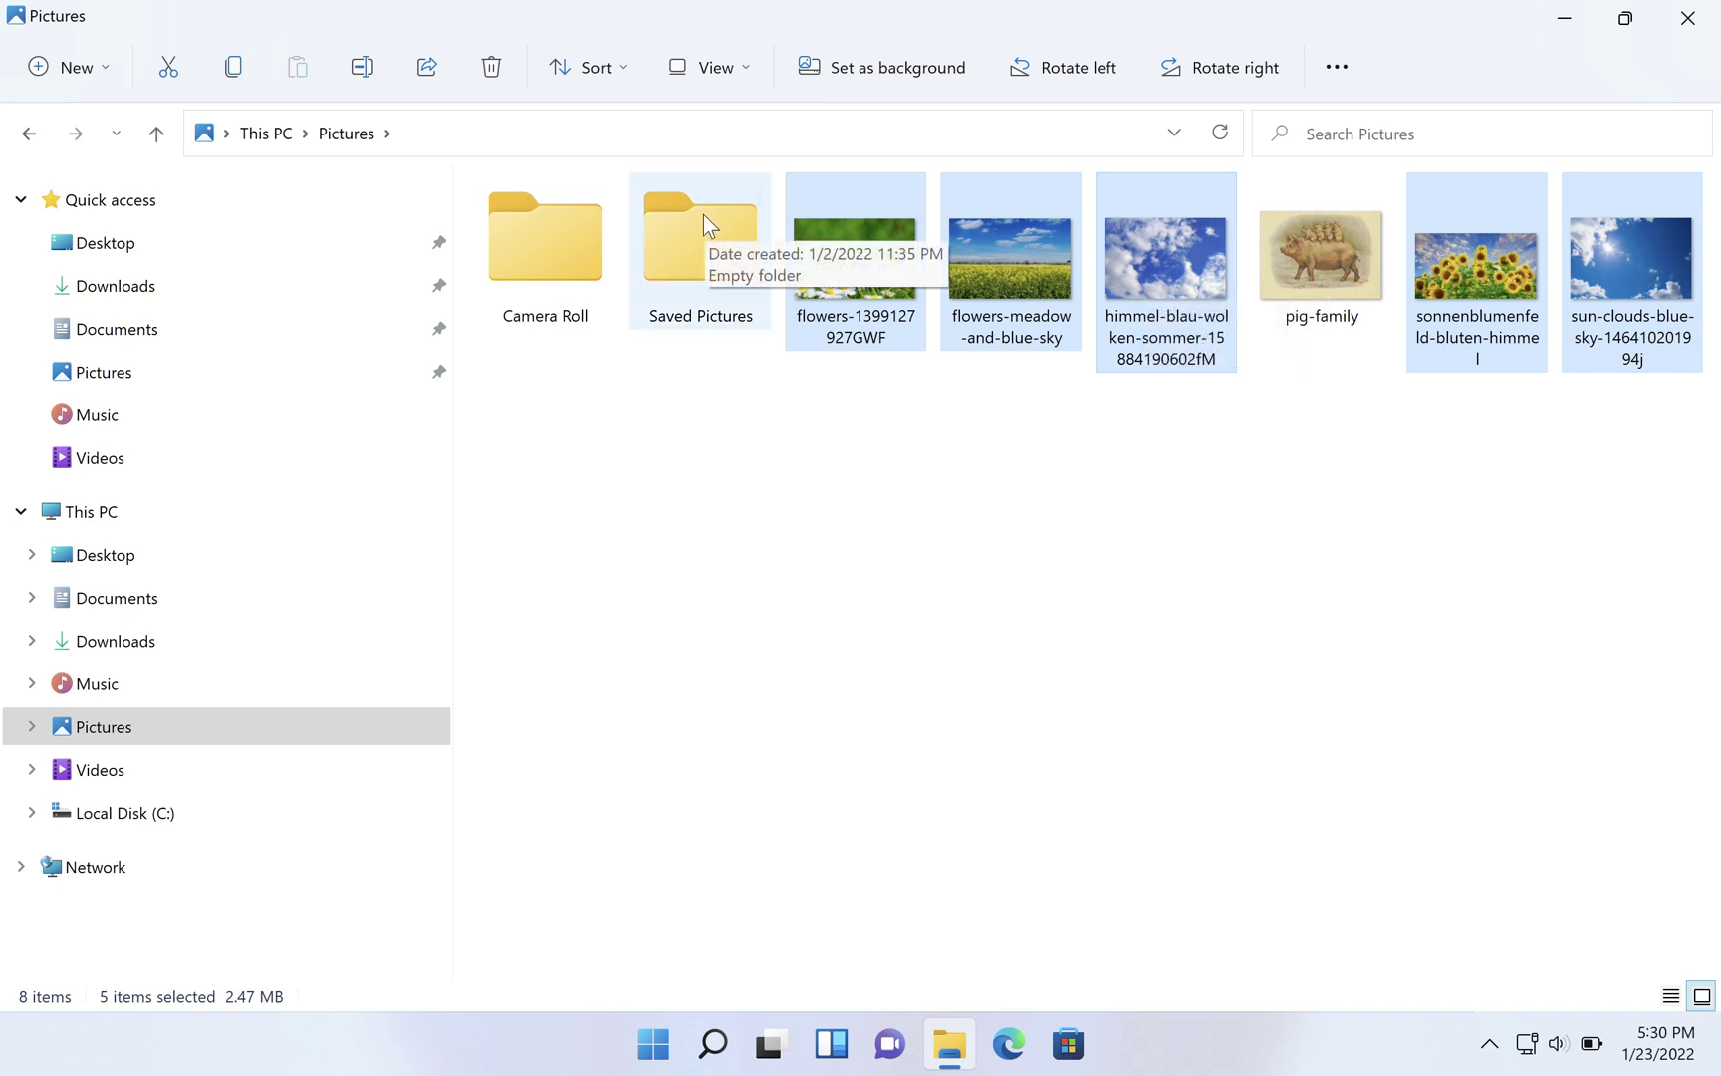
left_click(698, 242, "ctrl")
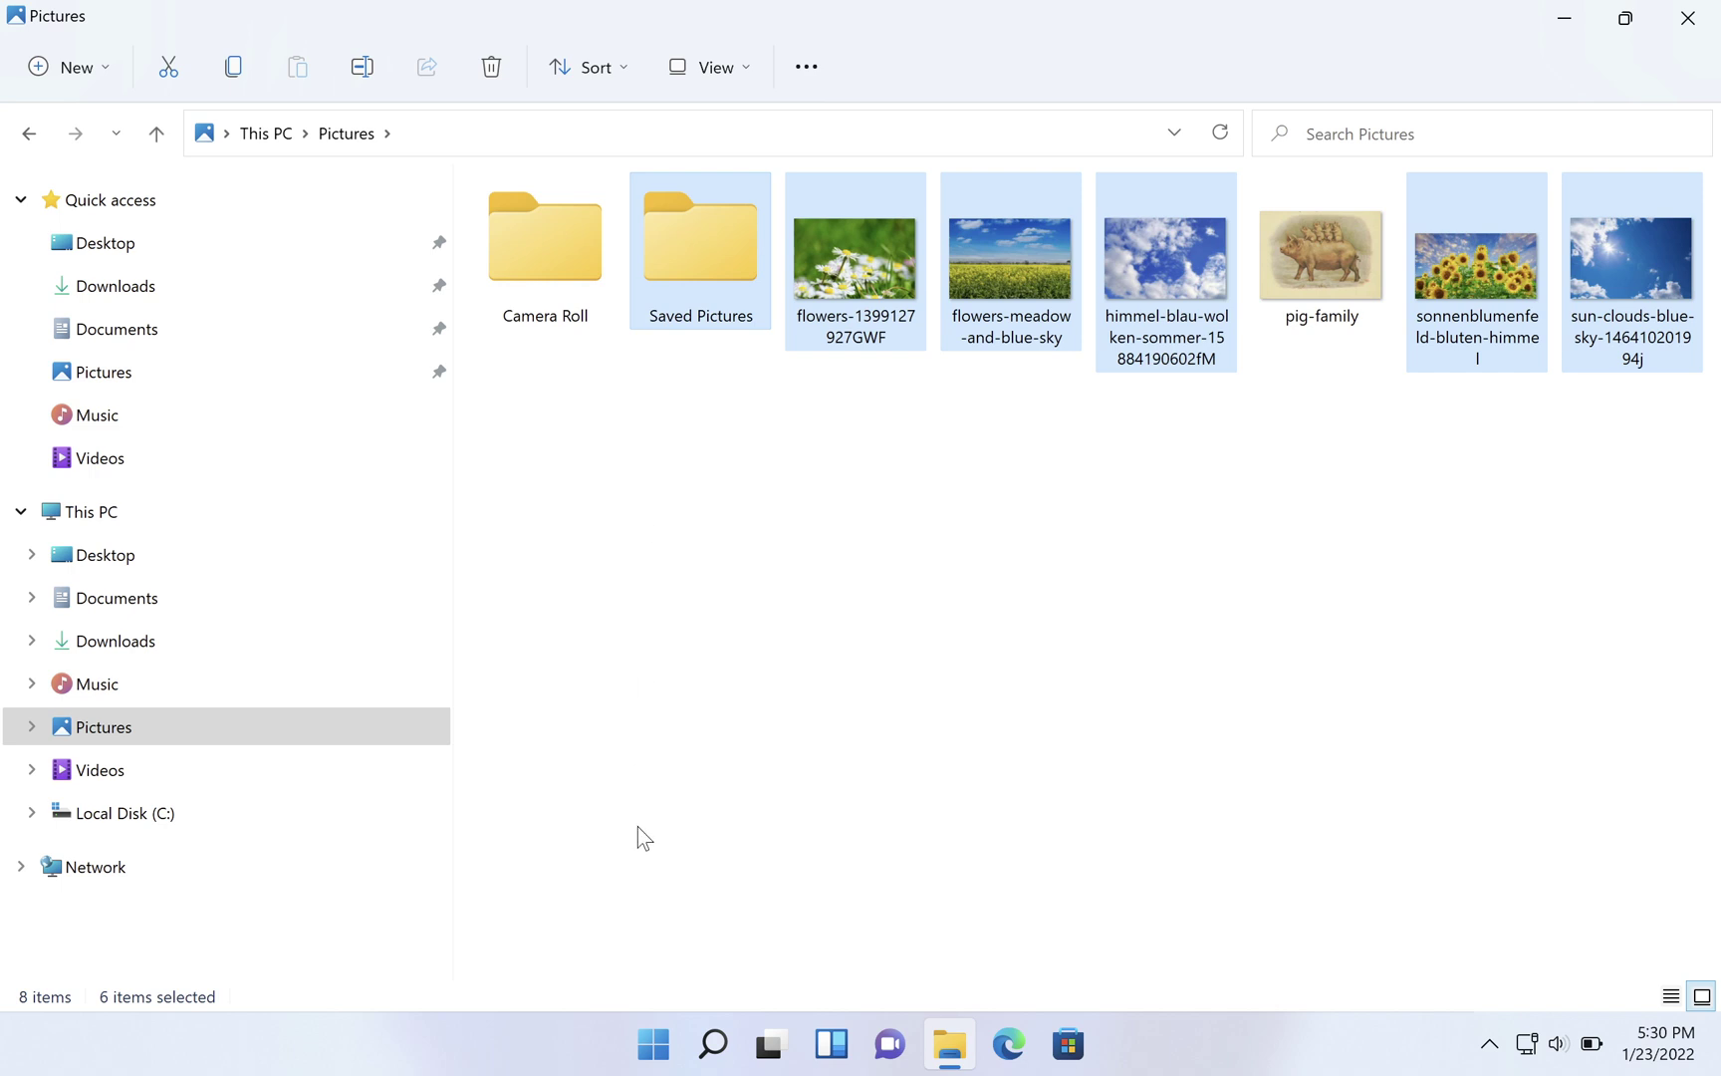
left_click(707, 210, "ctrl")
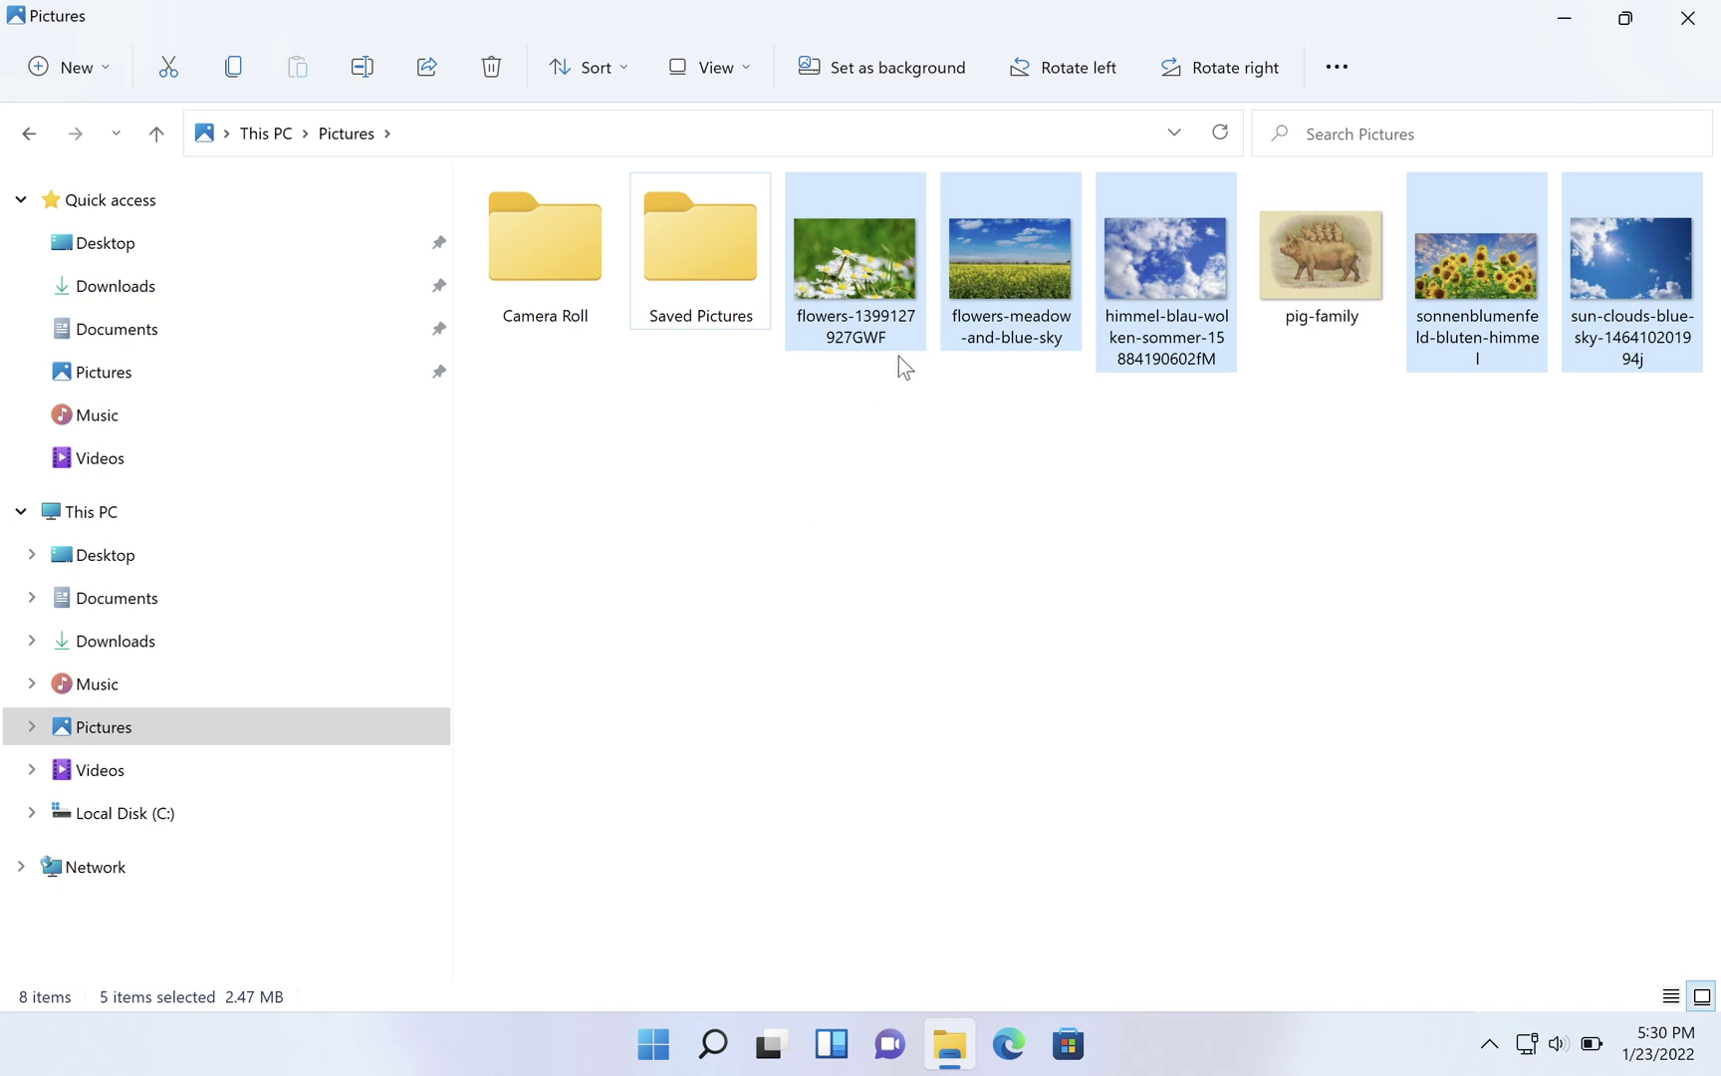
Step: Compress the five selected photos into a new zip file named PicsForWeb
mouse_move(842, 281)
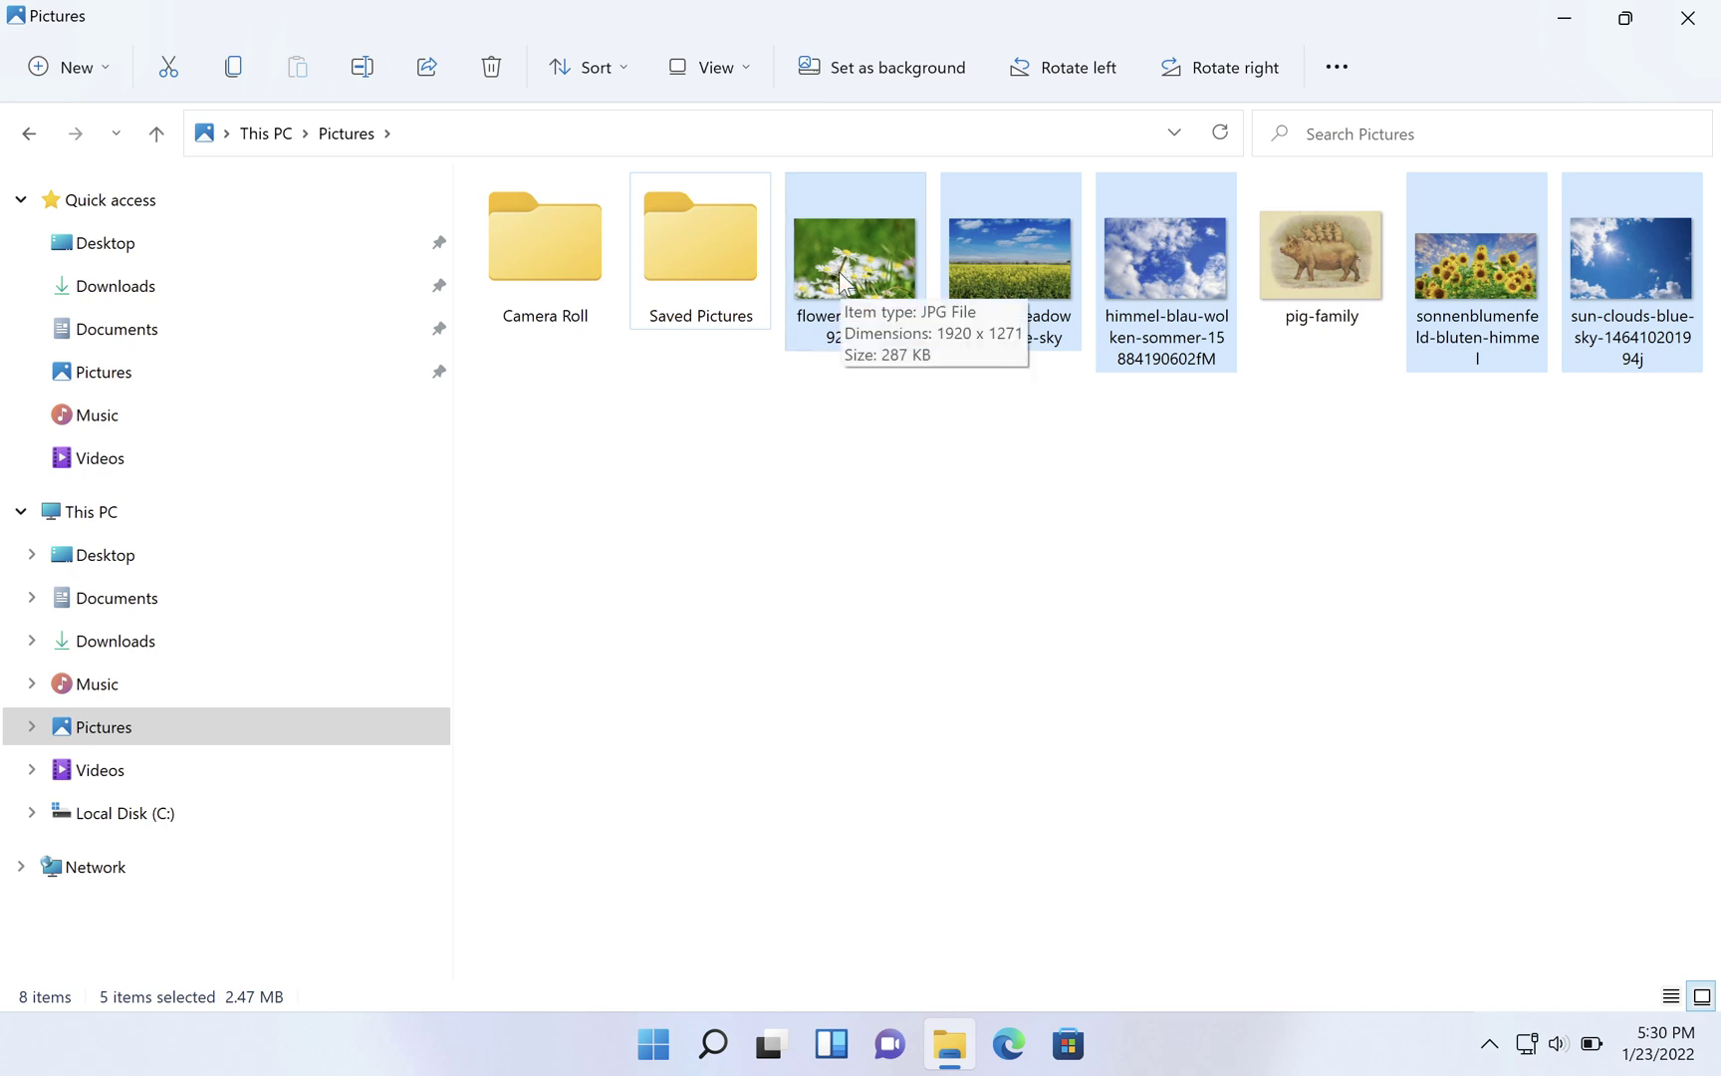
right_click(842, 282)
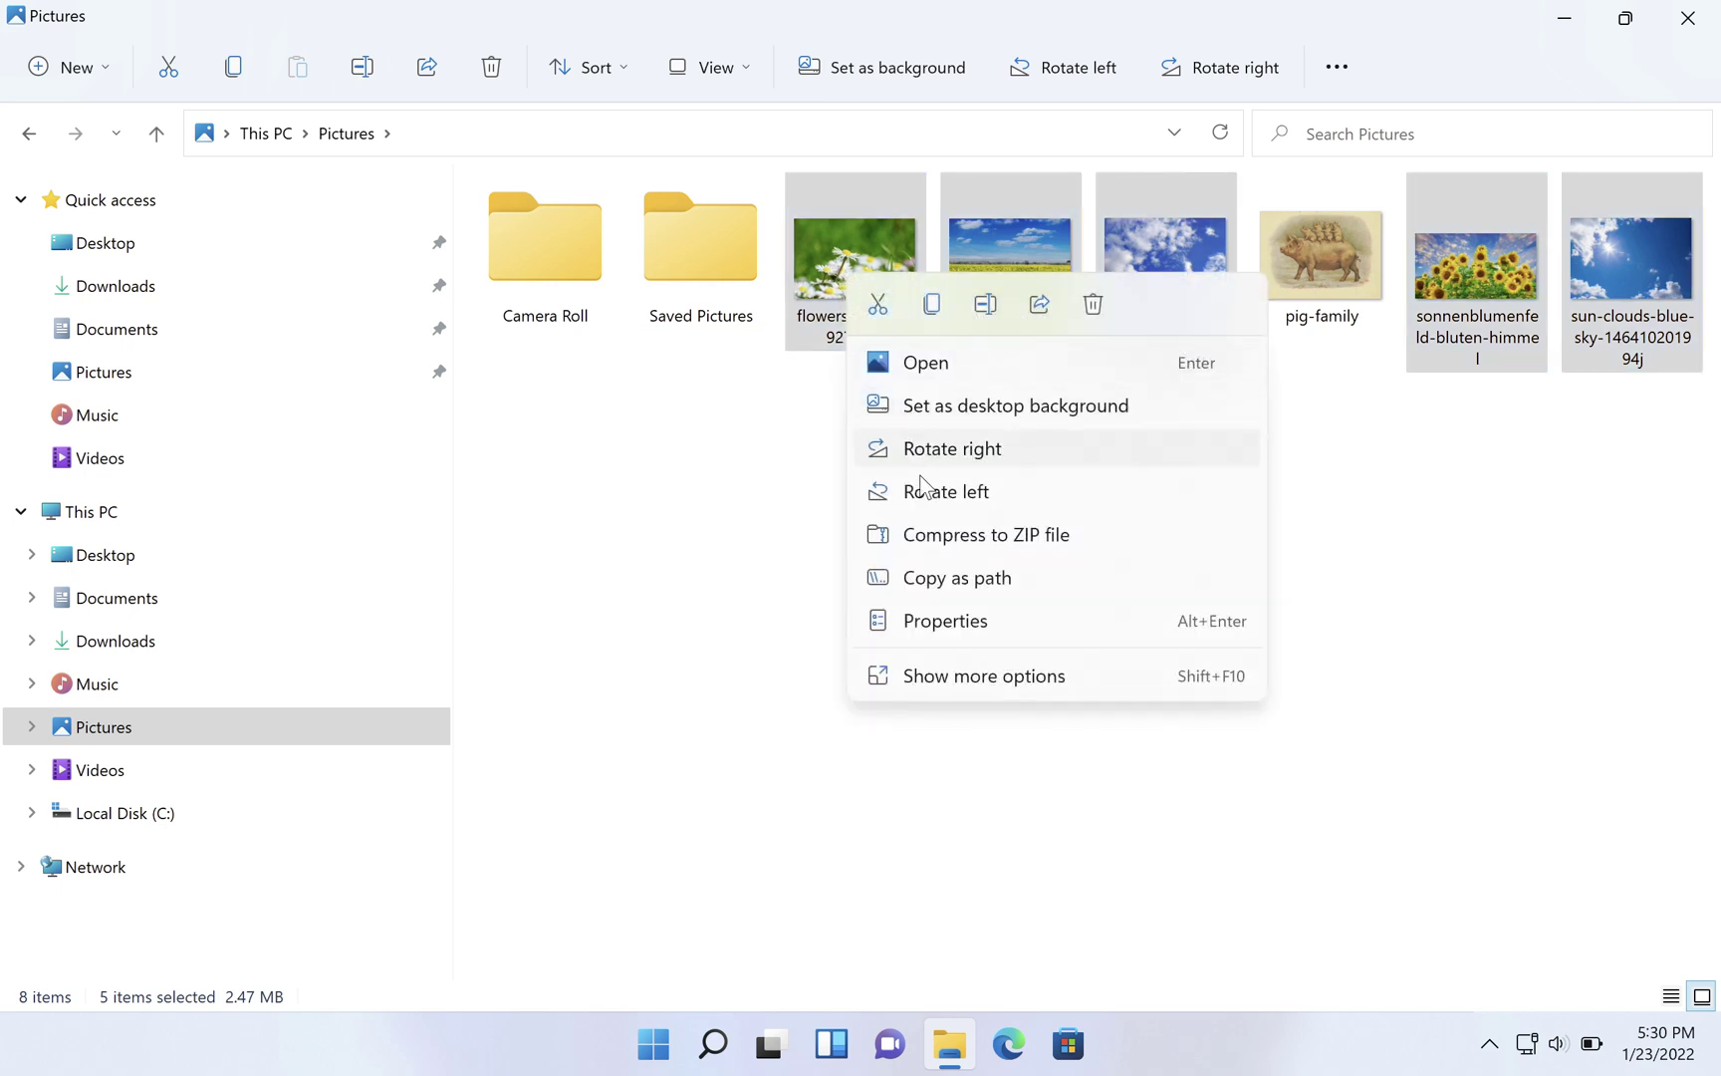
left_click(946, 535)
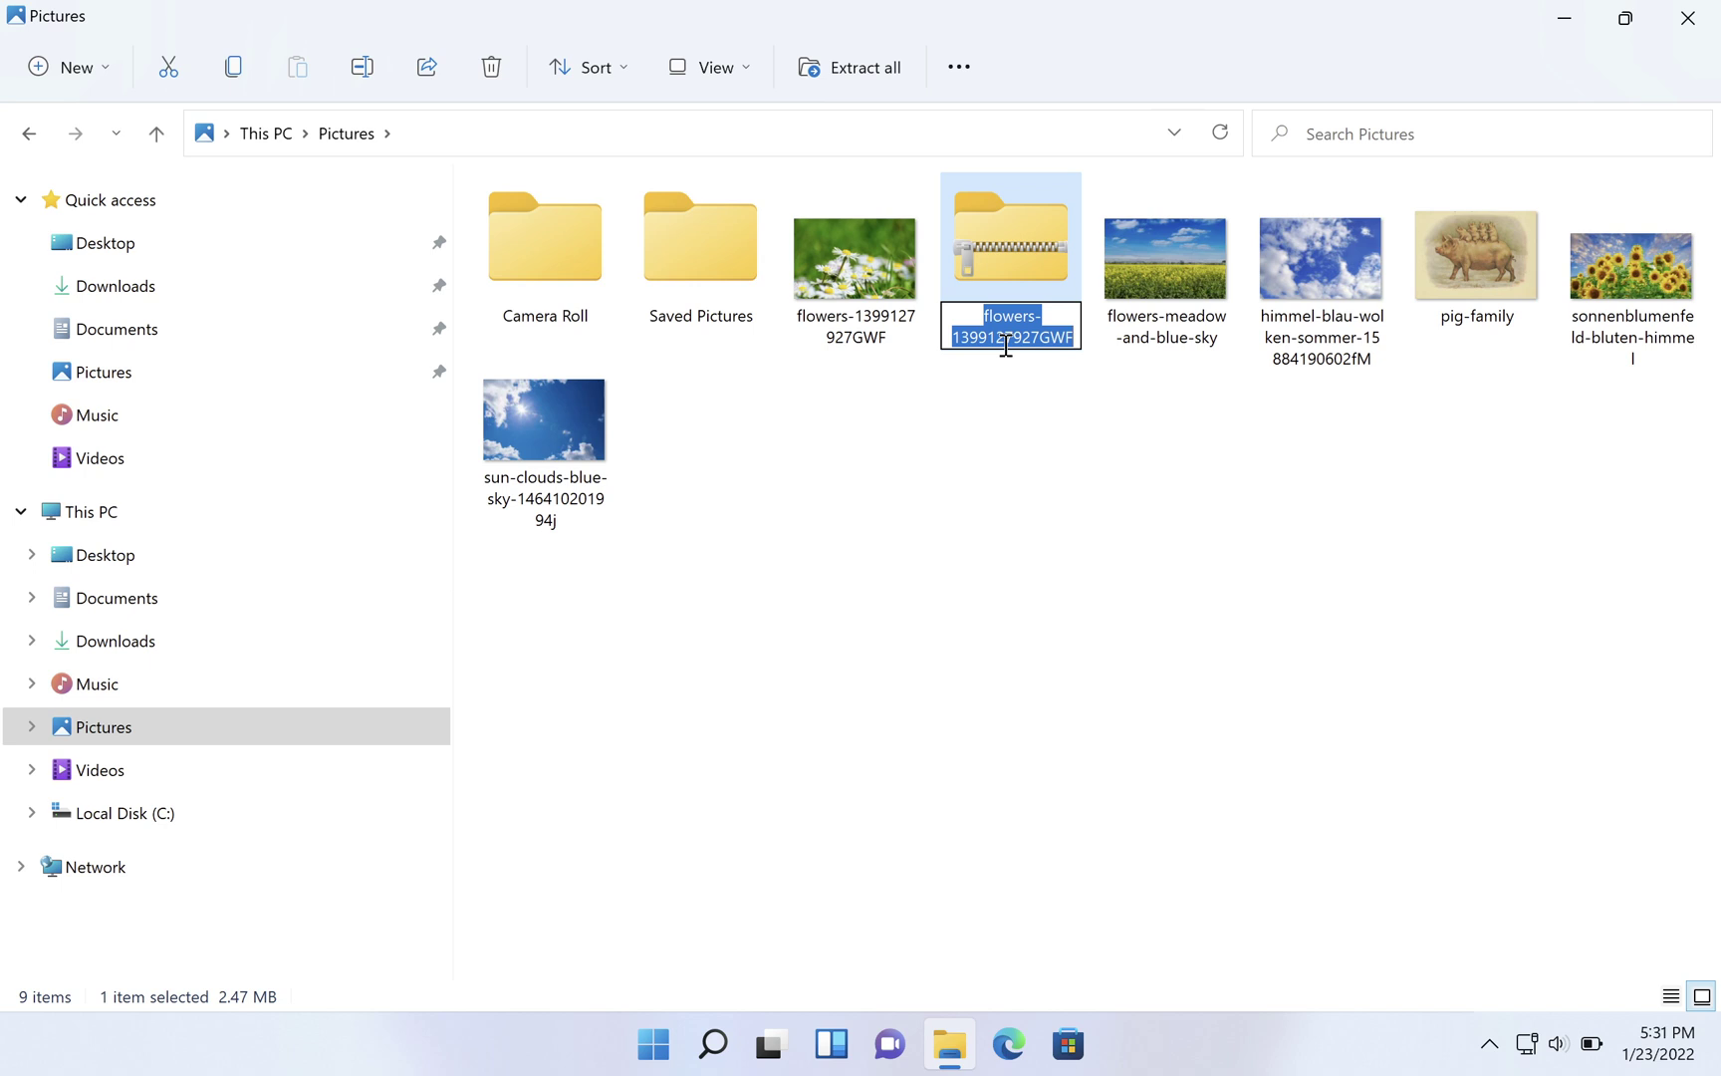
type("Pi")
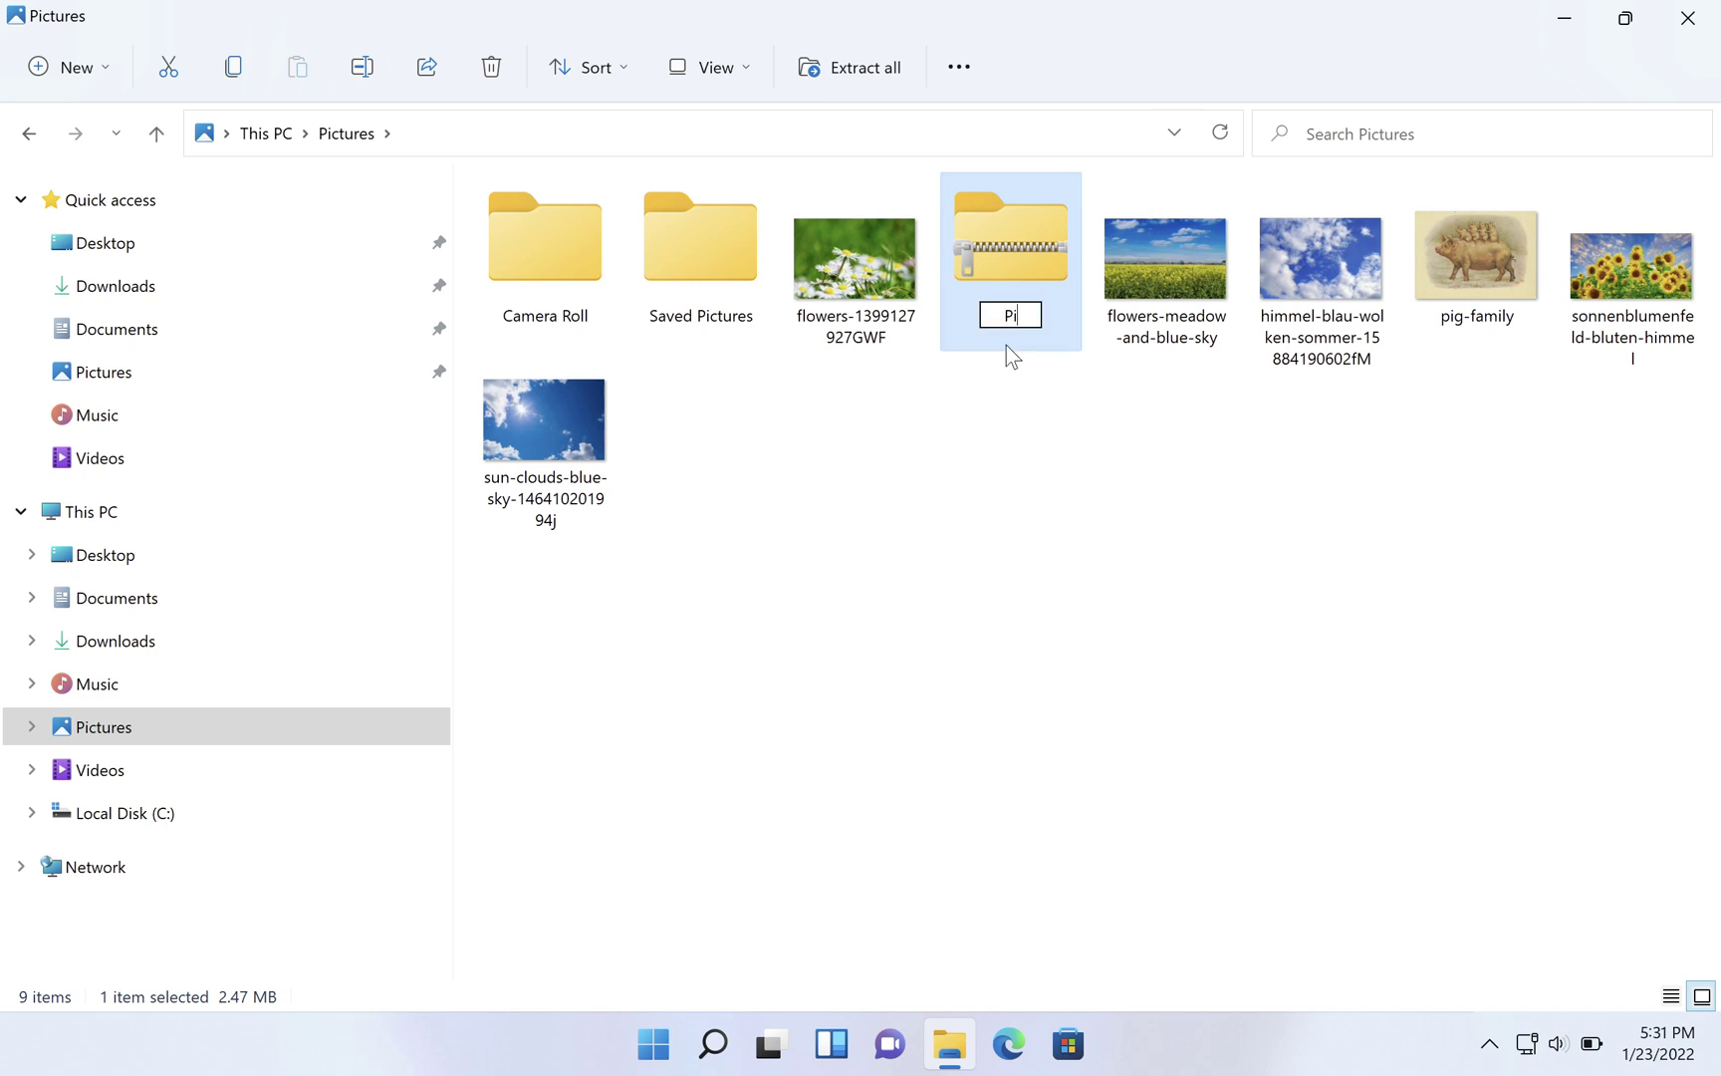
type("csFol")
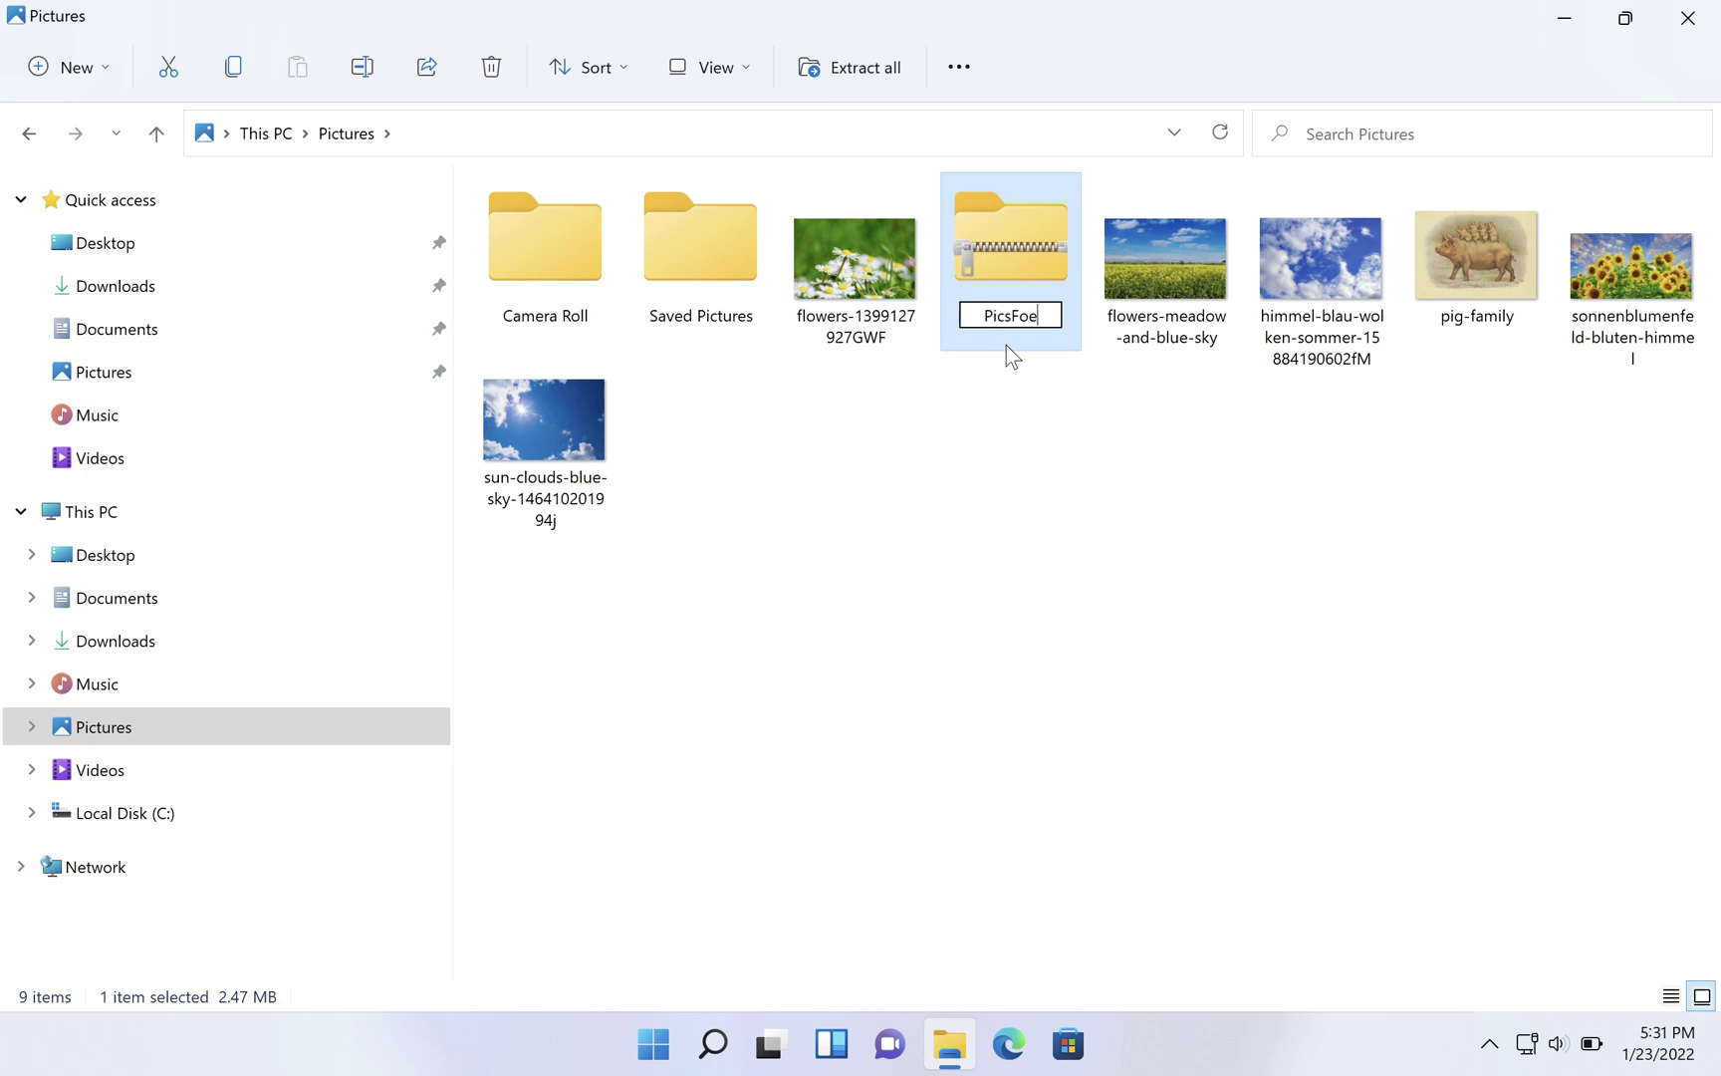
key("BackSpace")
type("o")
key("BackSpace")
type("rWeb")
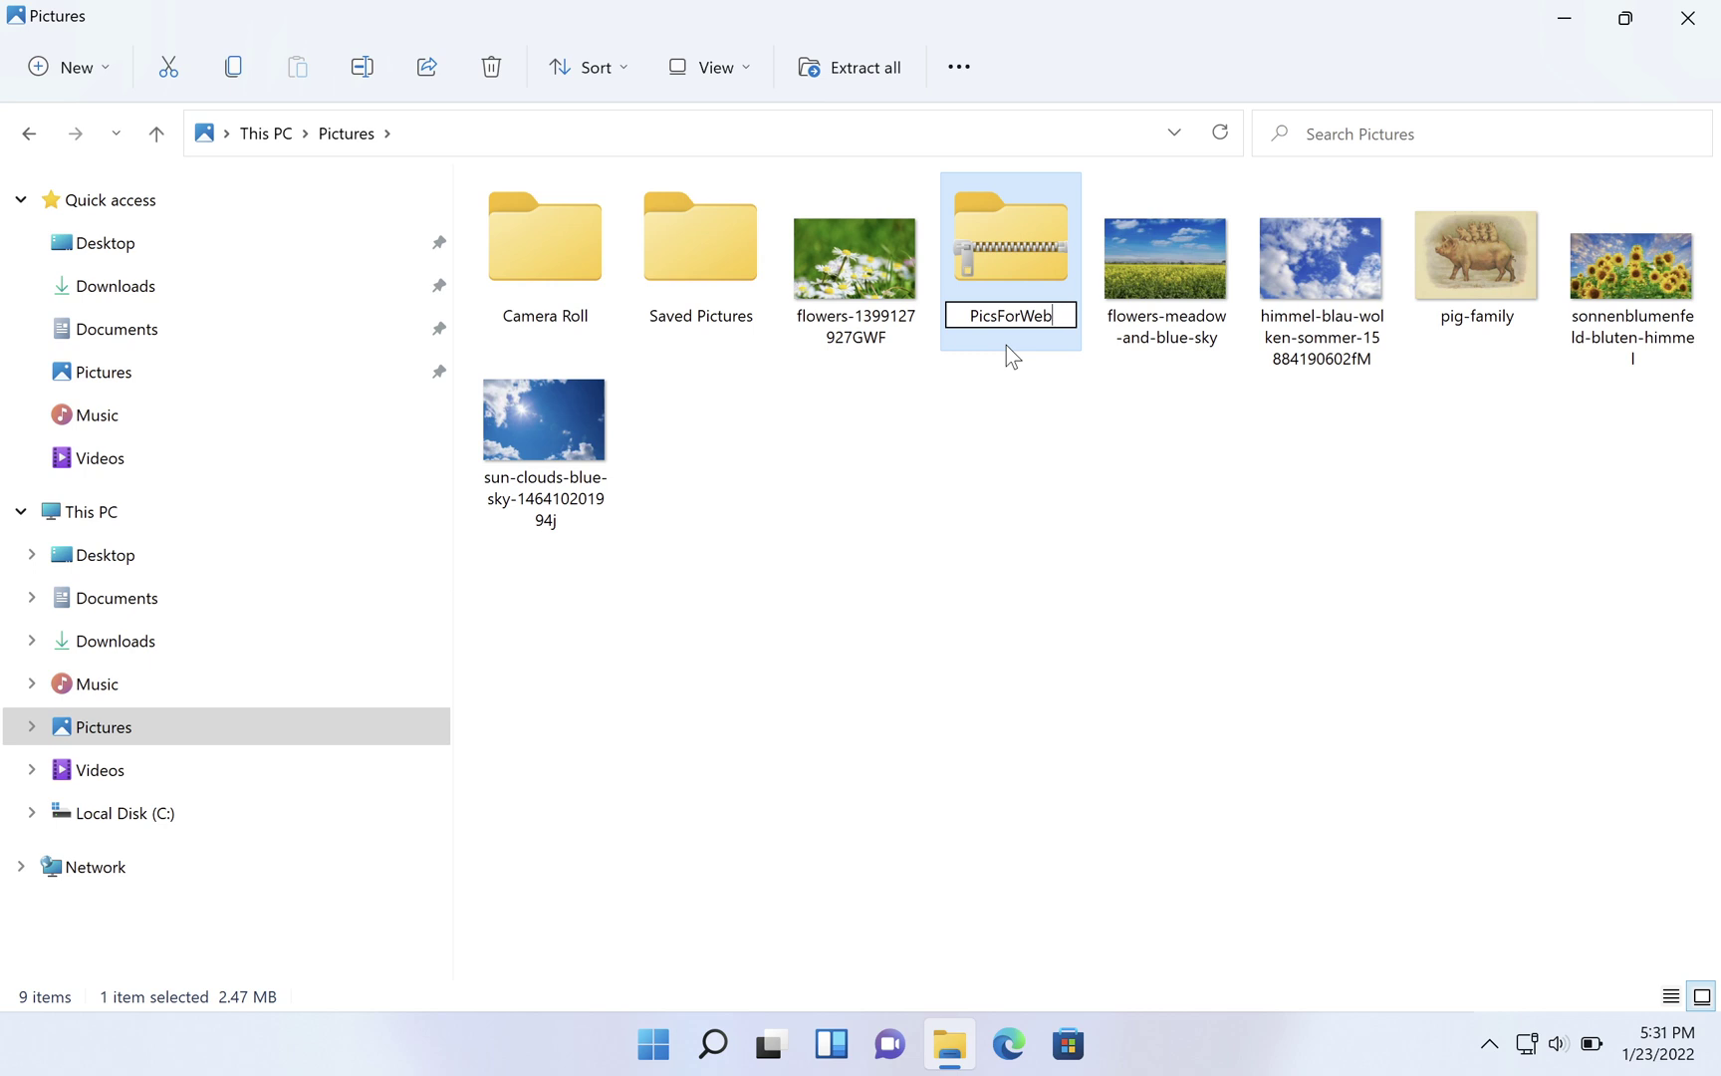
key("Return")
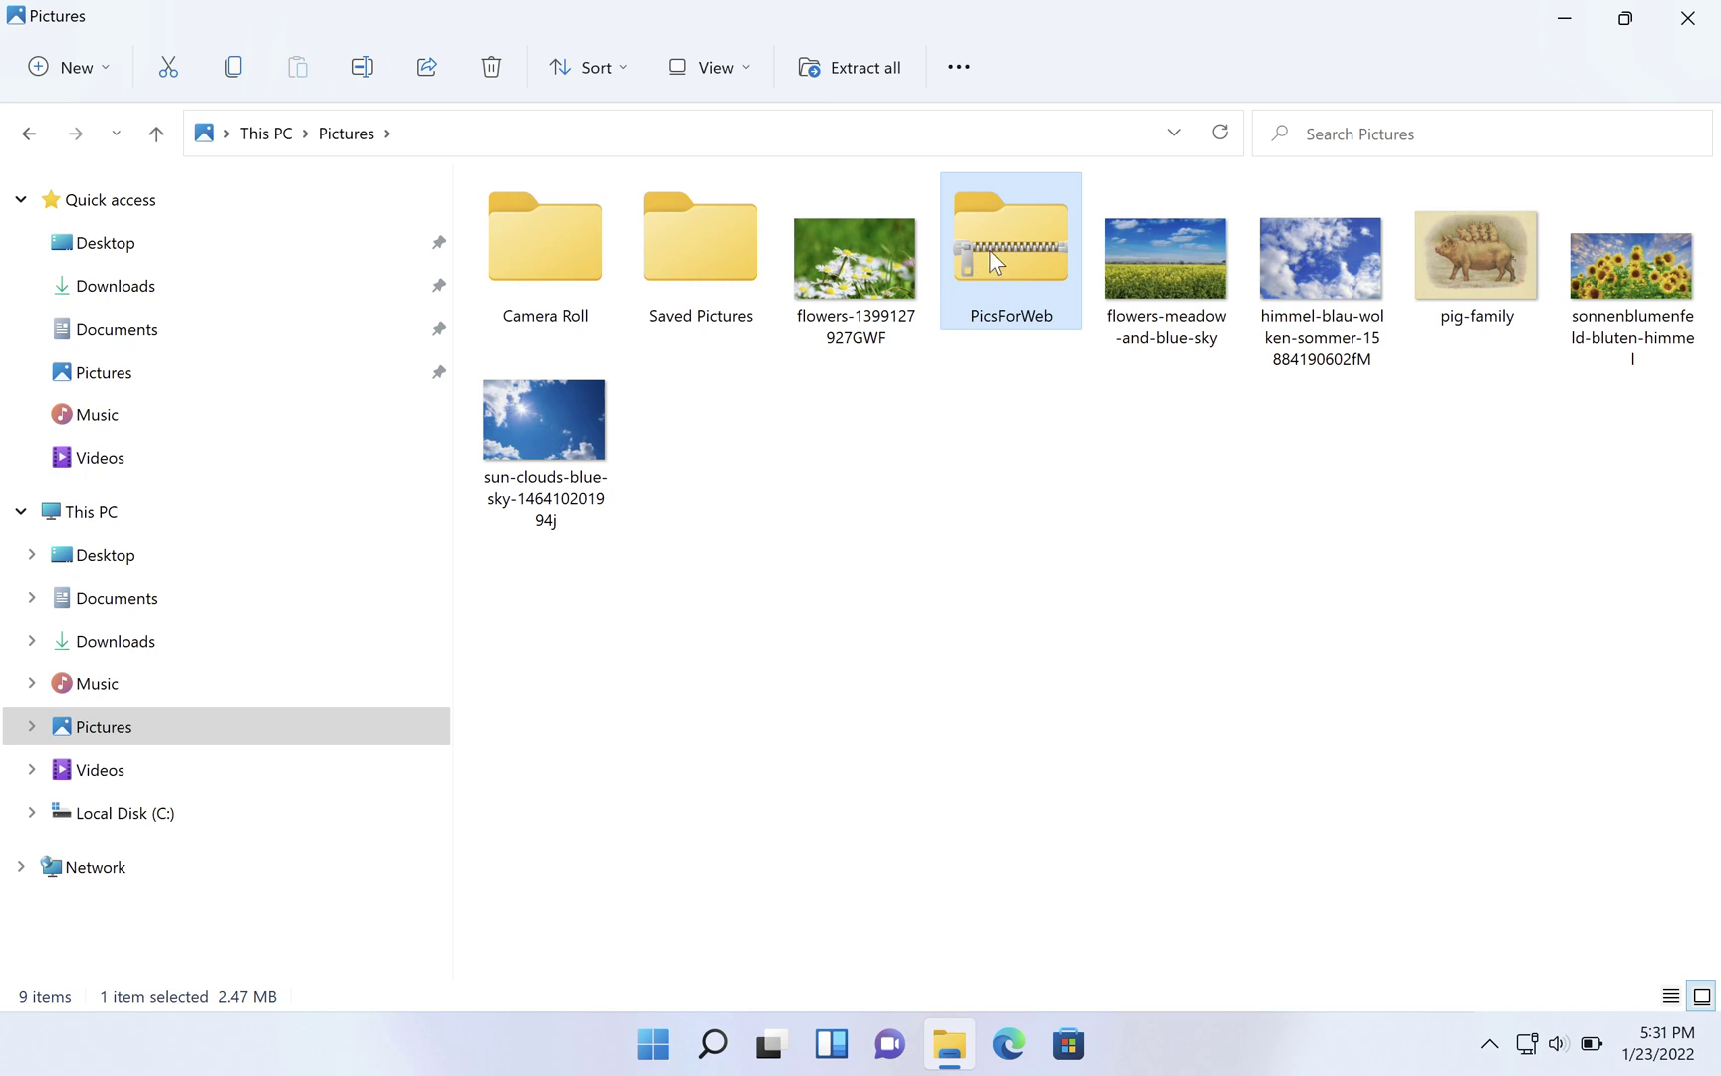
Step: Move the PicsForWeb zip onto the Desktop and view the Desktop folder
mouse_move(990, 251)
left_click_drag(990, 251, 136, 249)
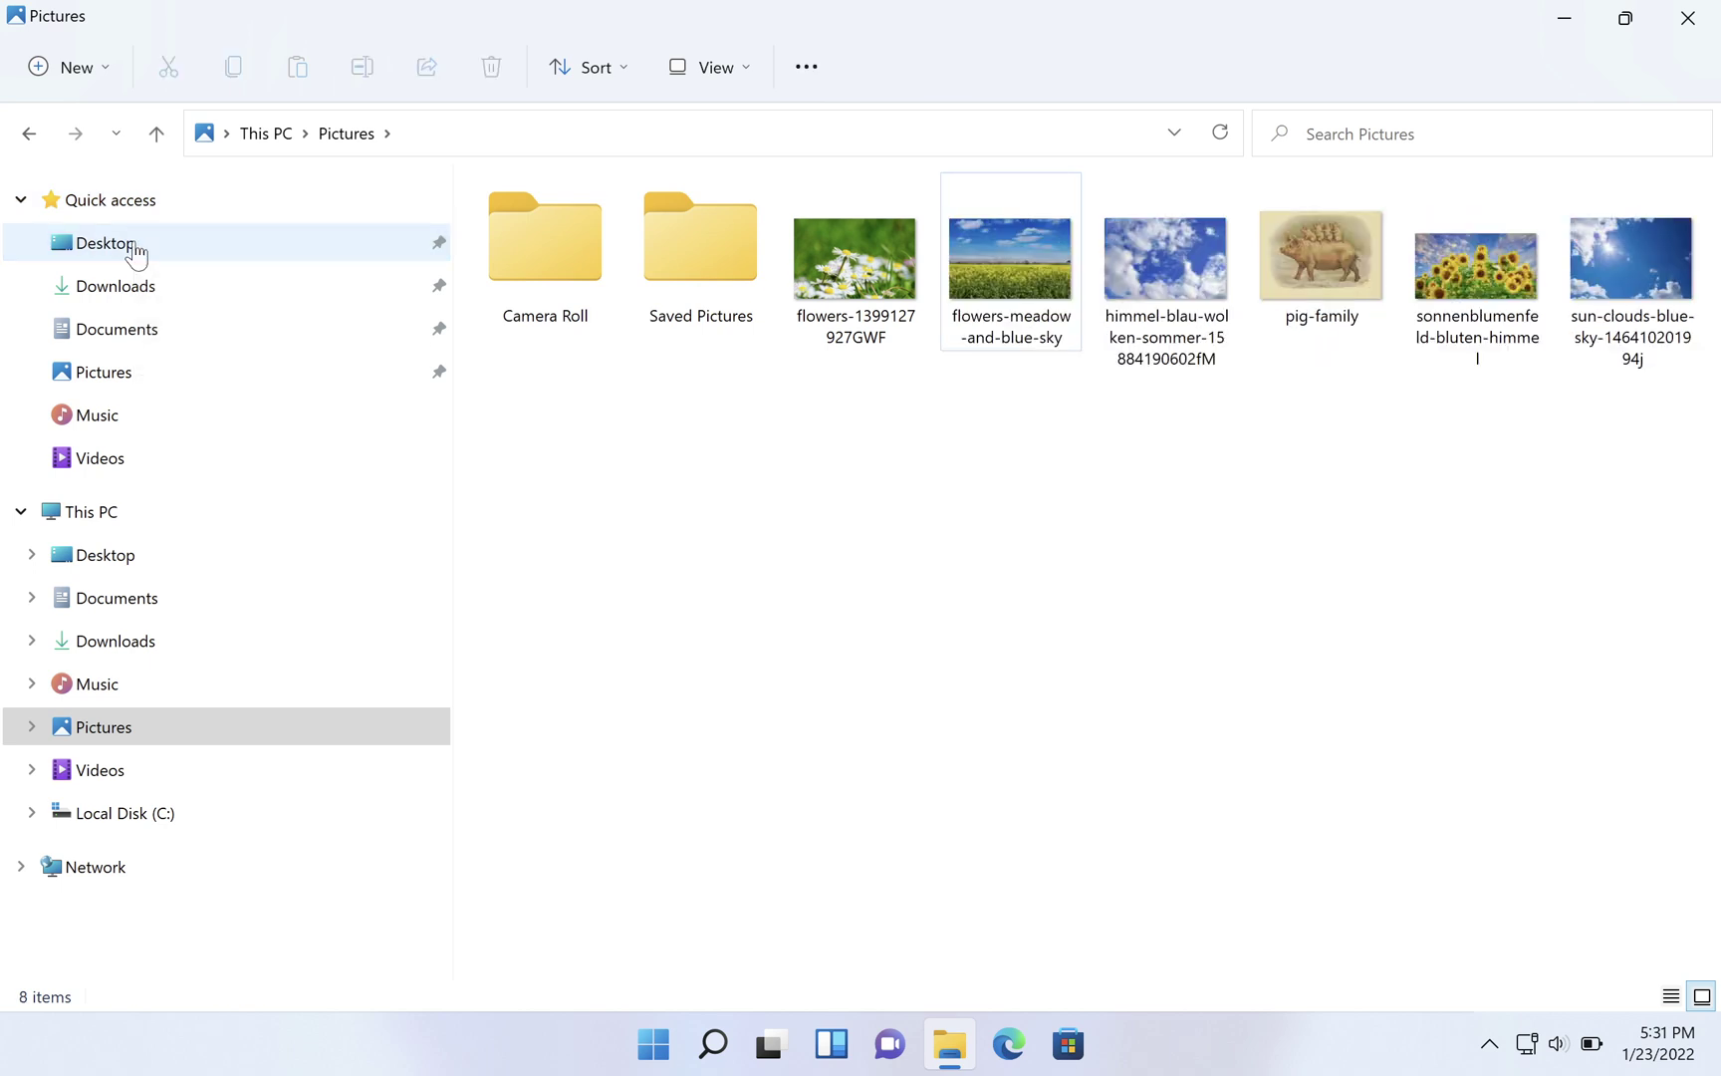
left_click(136, 251)
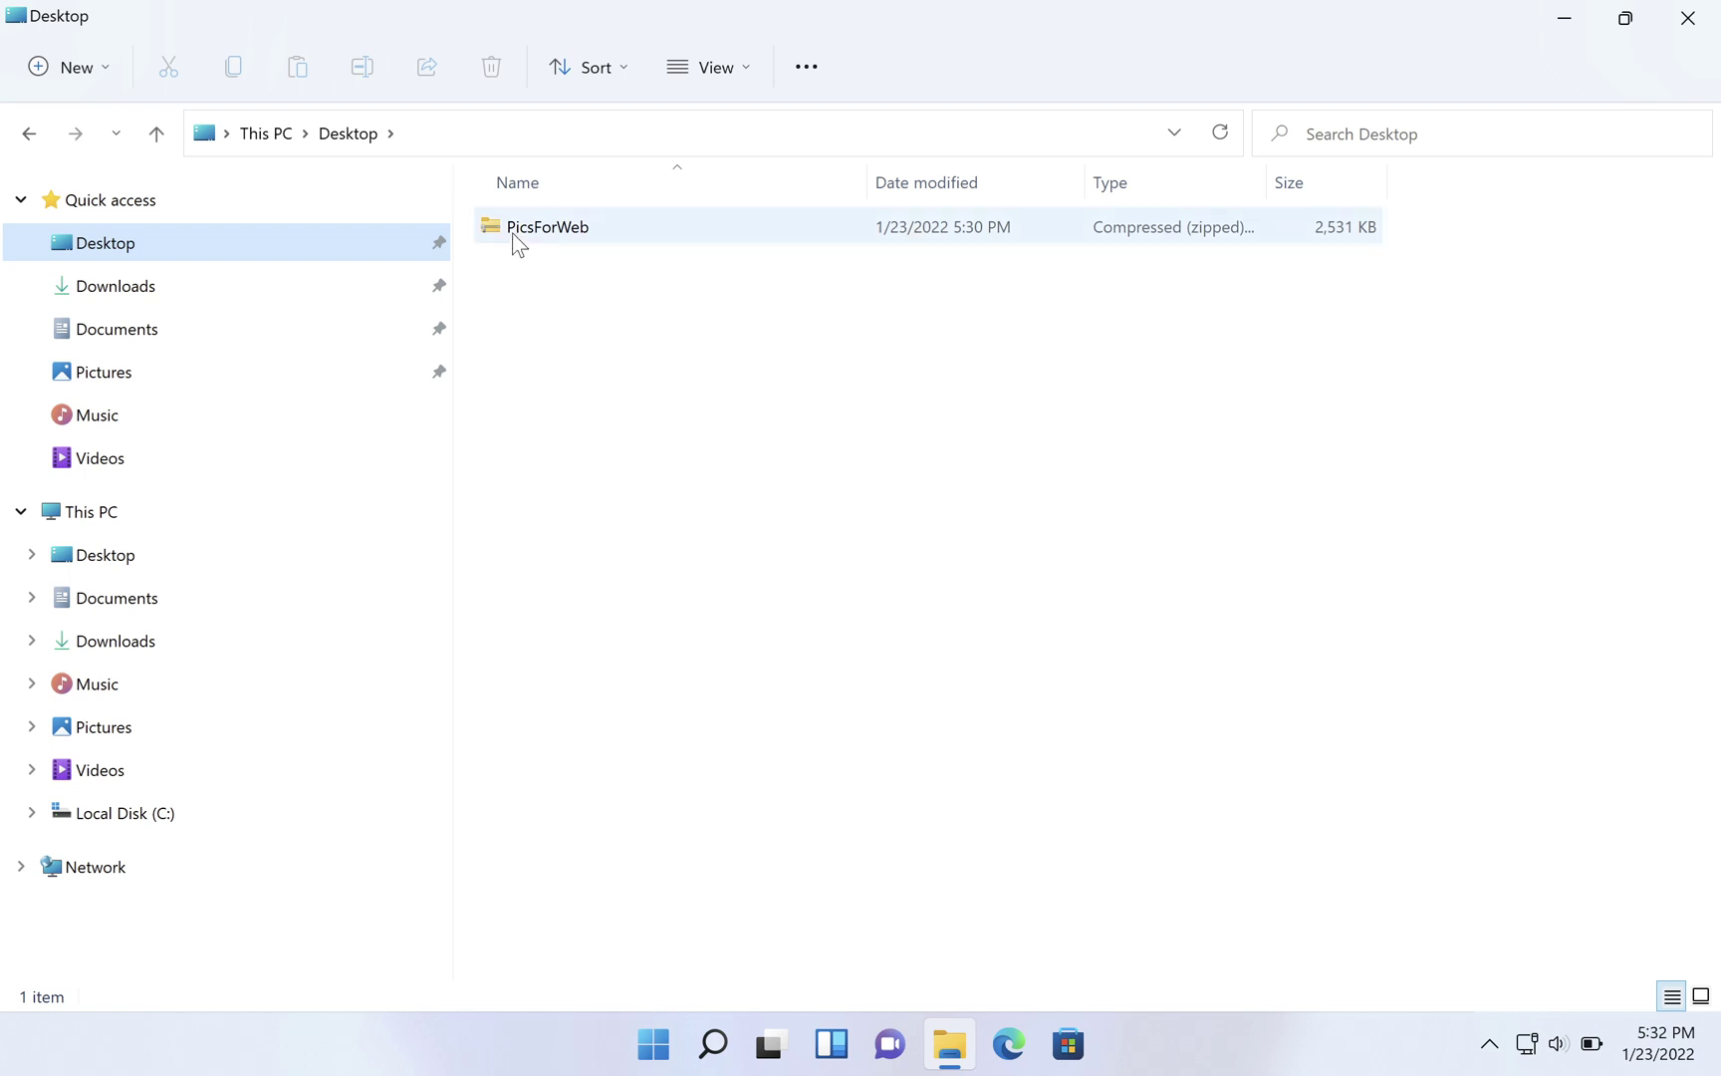
mouse_move(519, 245)
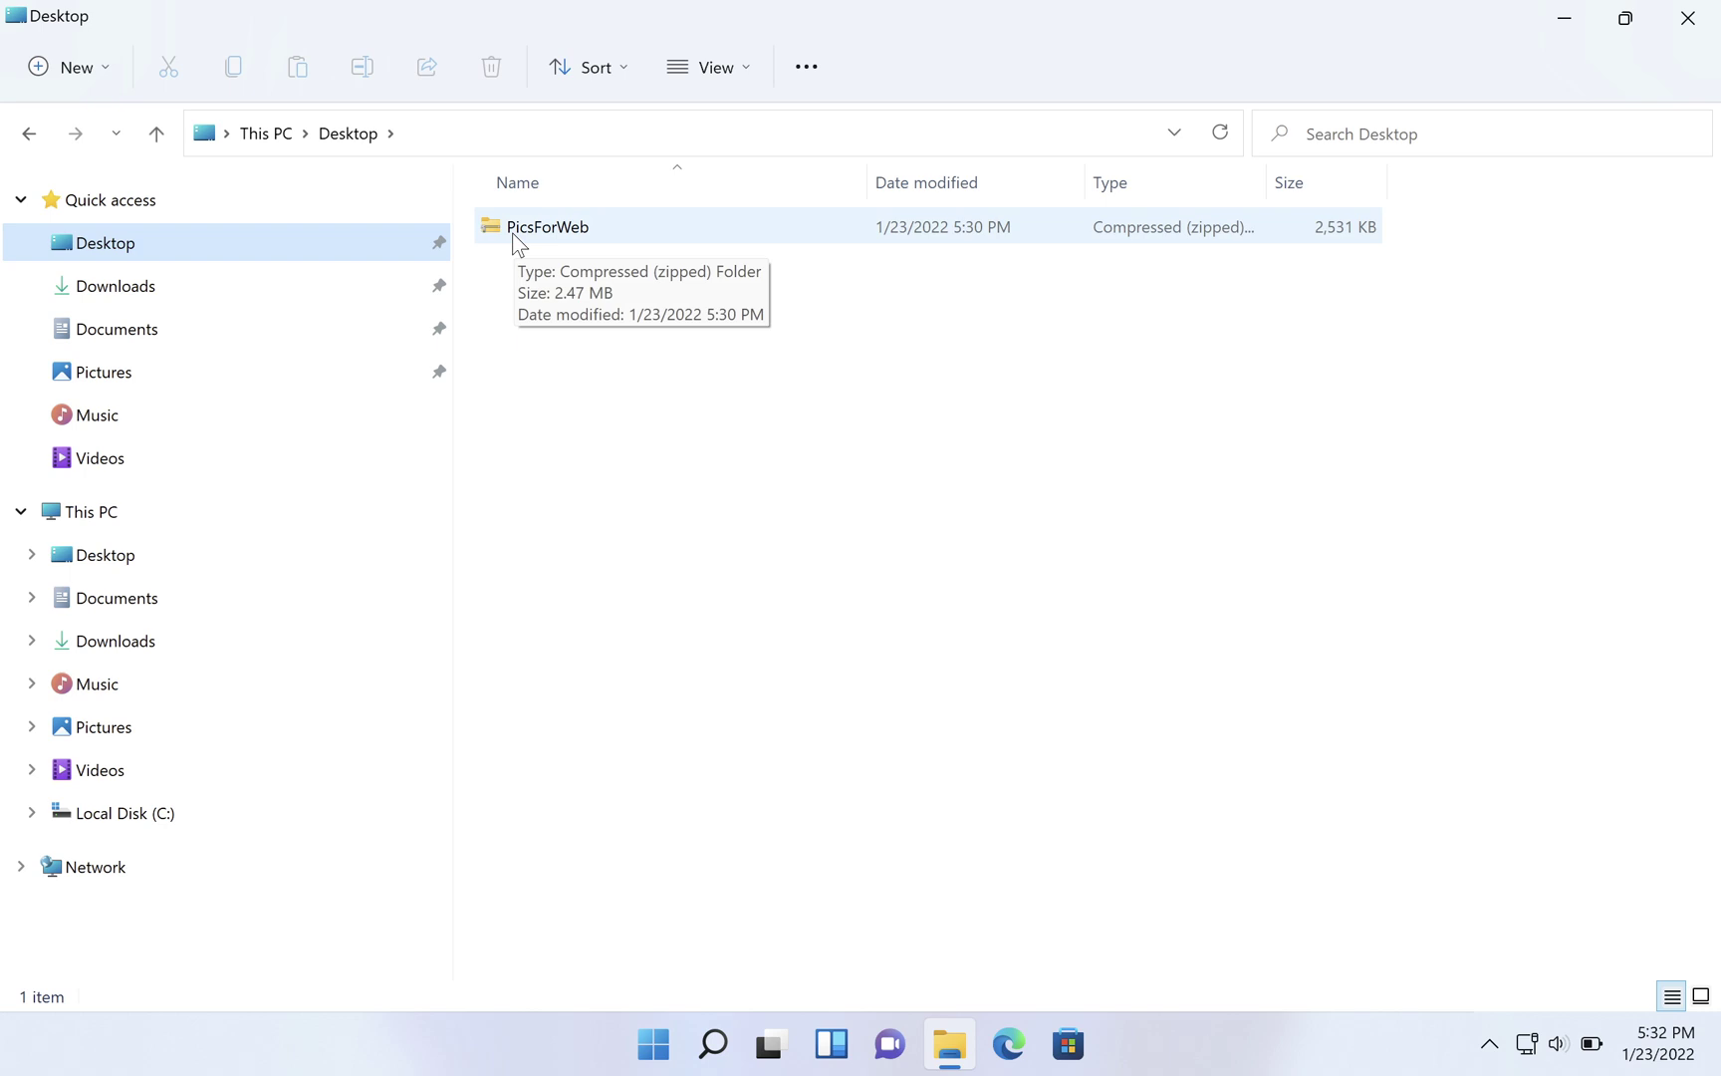
Step: Extract All from the PicsForWeb zip into the Desktop\PicsForWeb destination folder
right_click(519, 245)
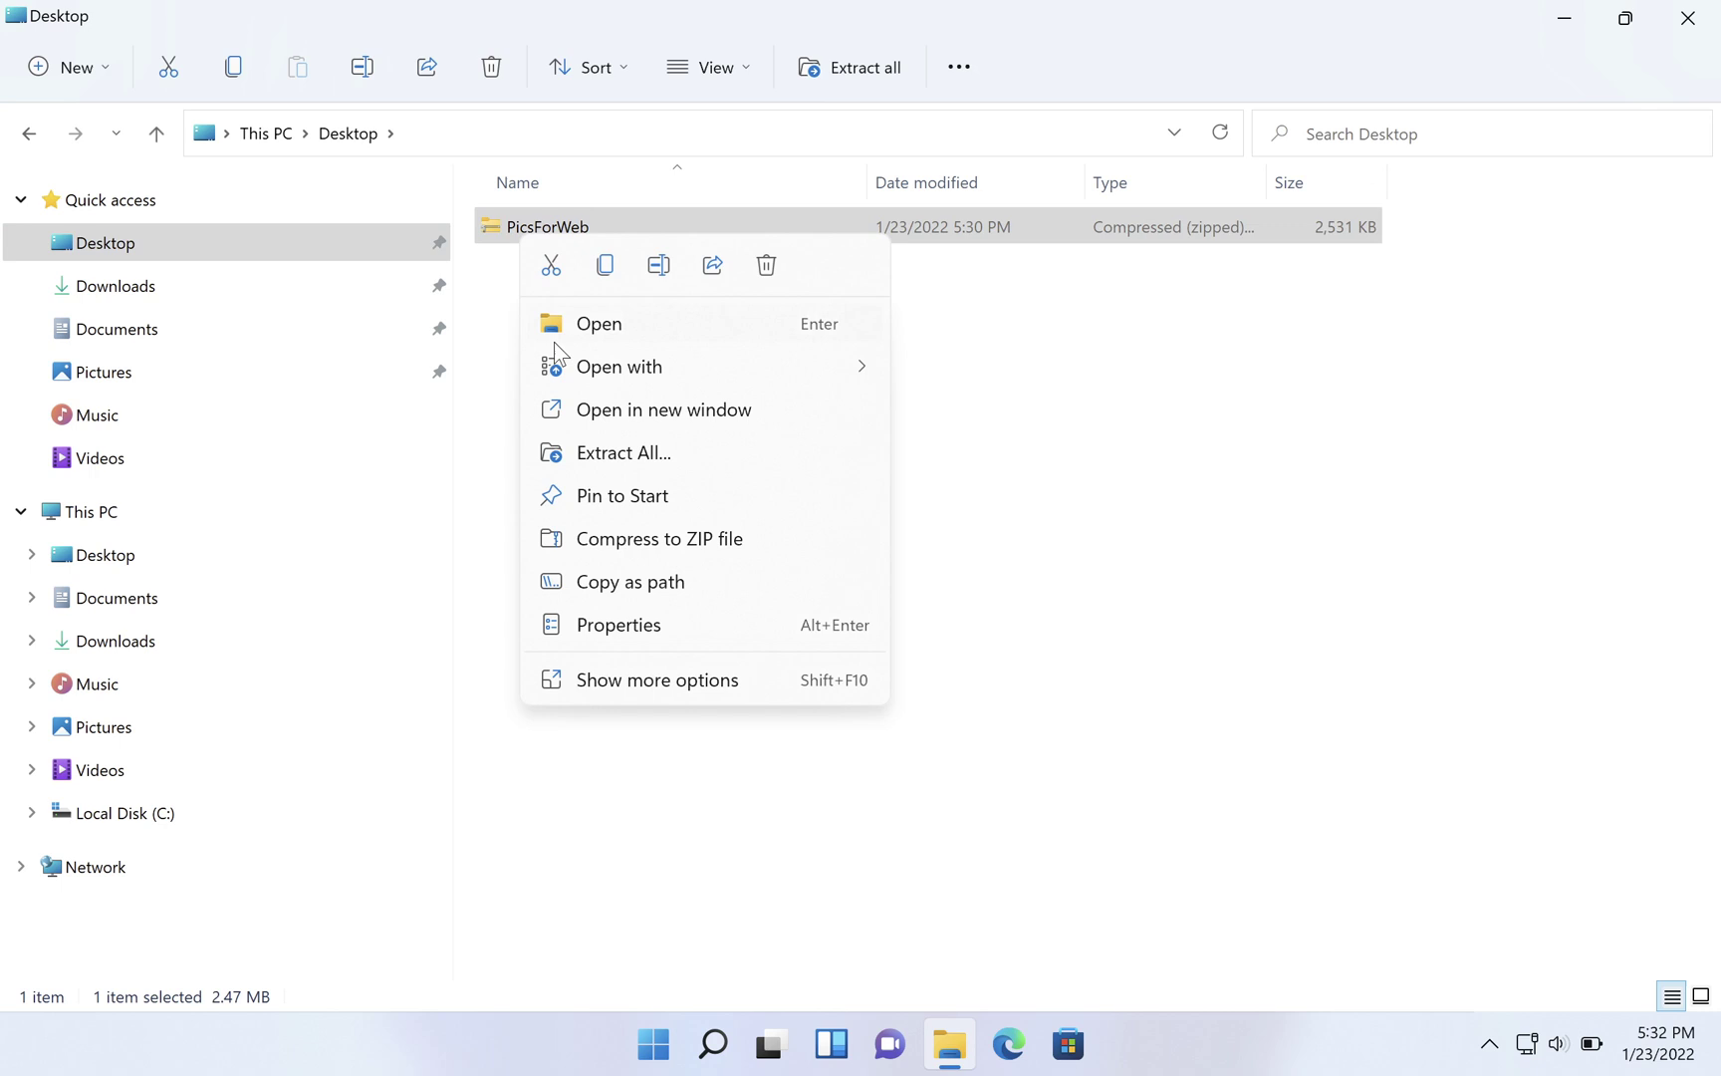
left_click(610, 460)
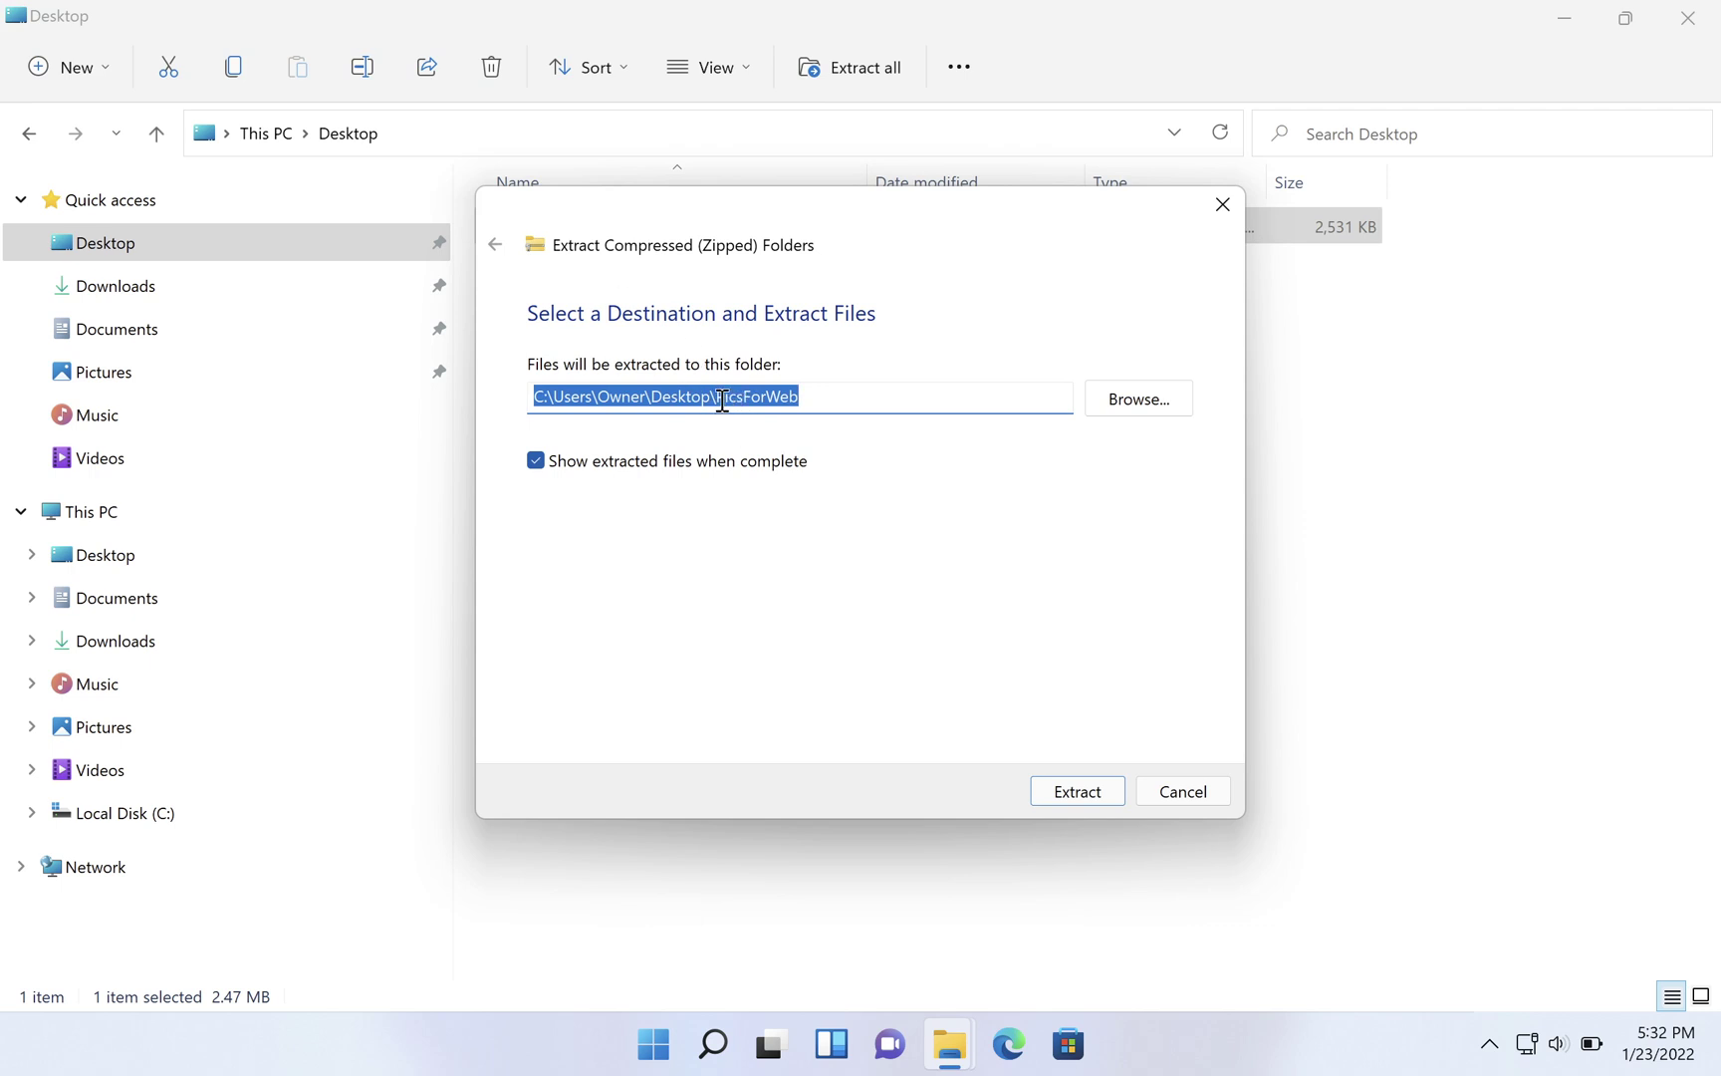
left_click(813, 402)
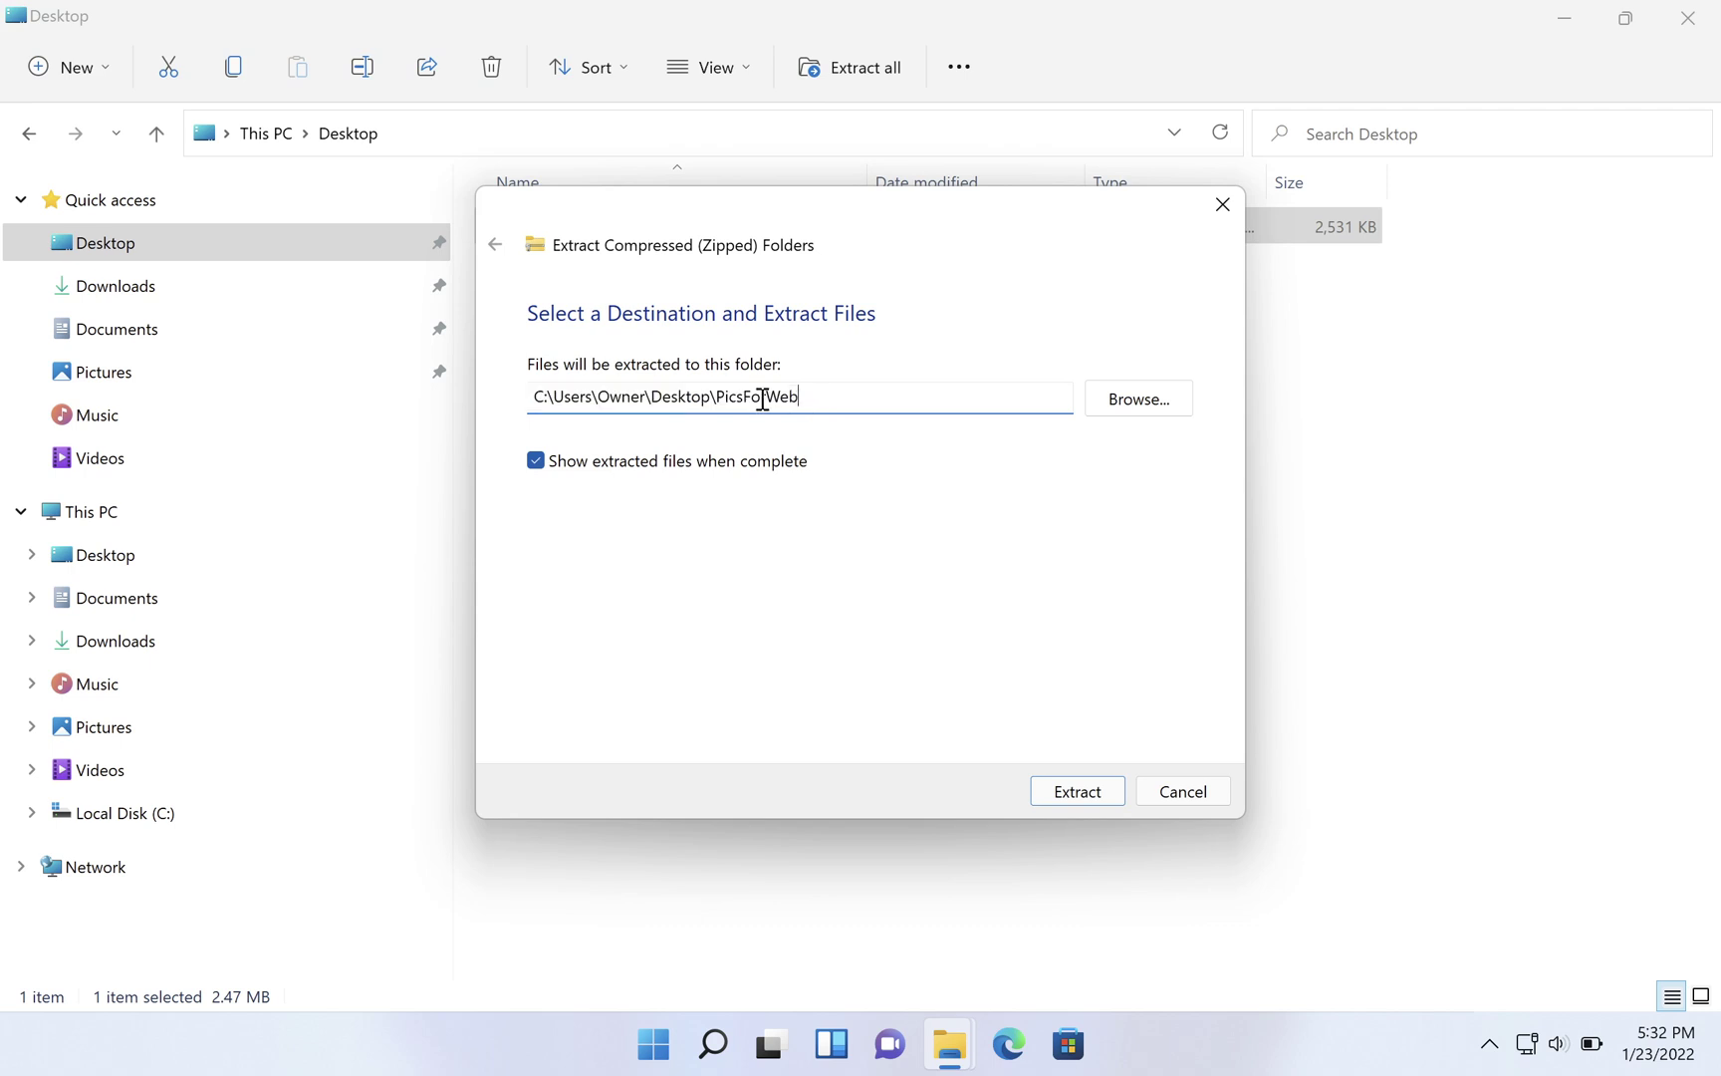
left_click(1083, 802)
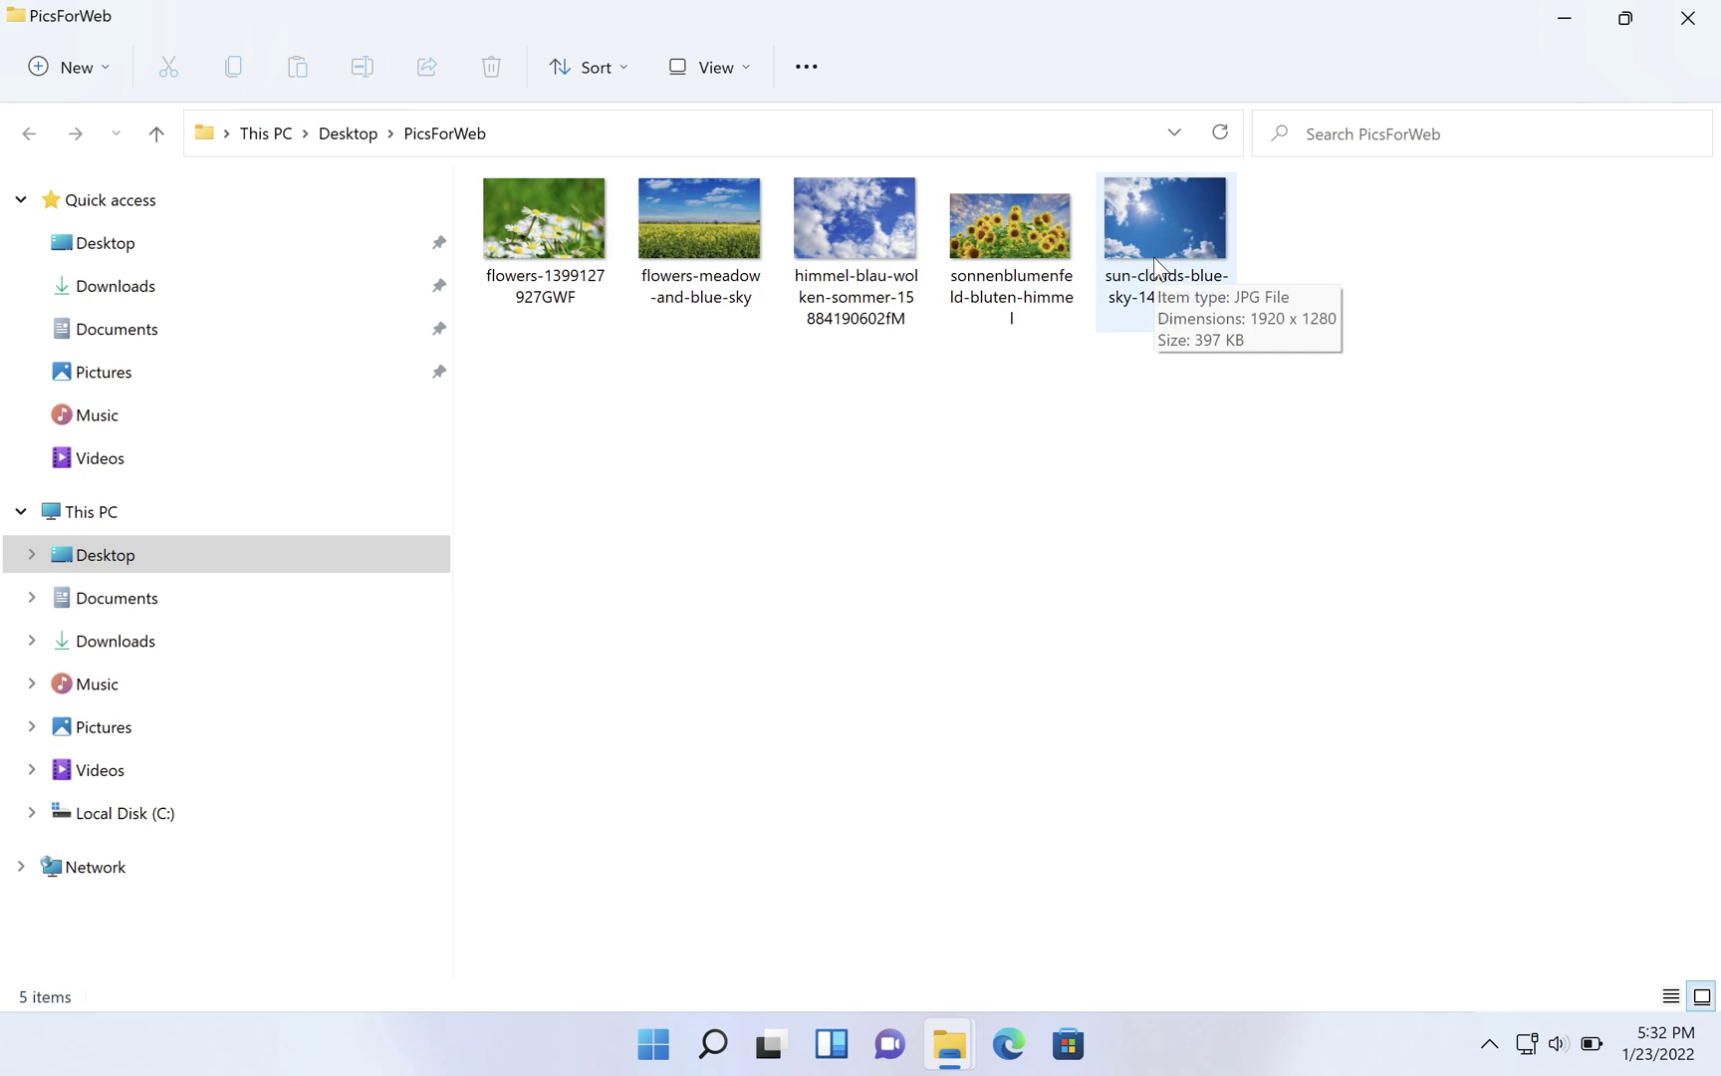
Step: Go back to the Desktop and open the PicsForWeb zip archive to view its five JPGs
left_click(339, 141)
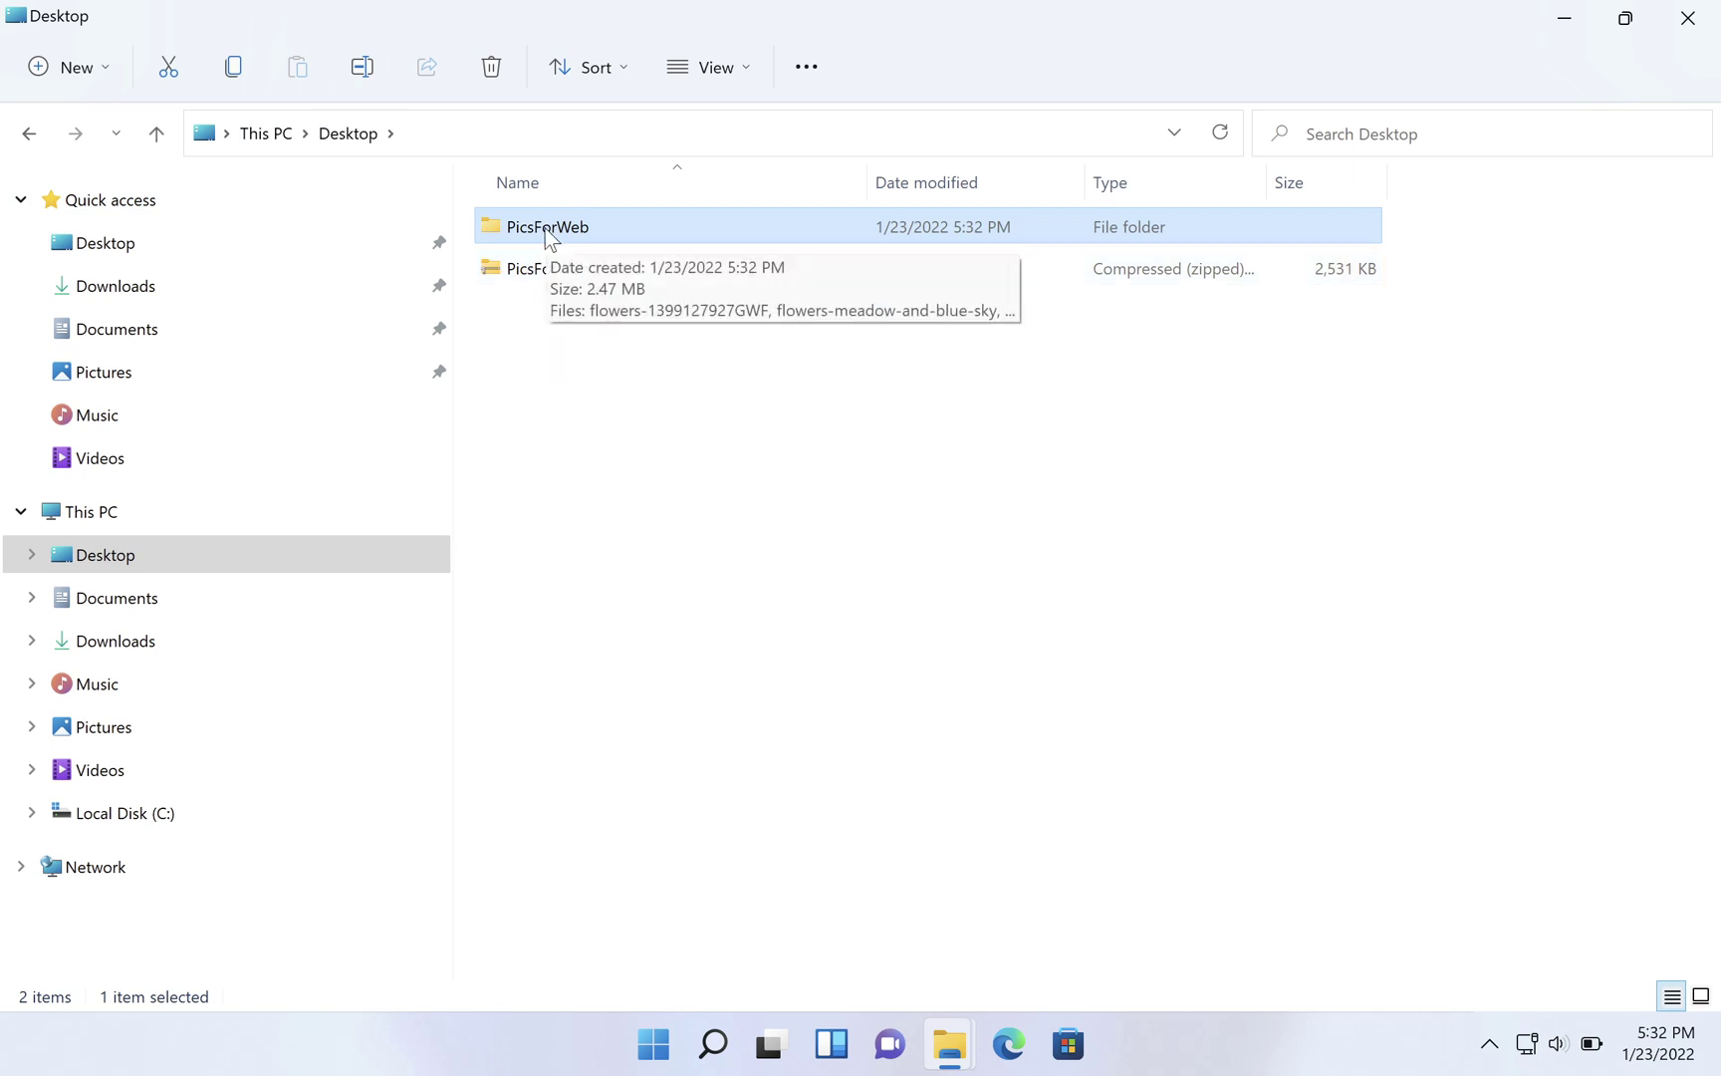
left_click(558, 344)
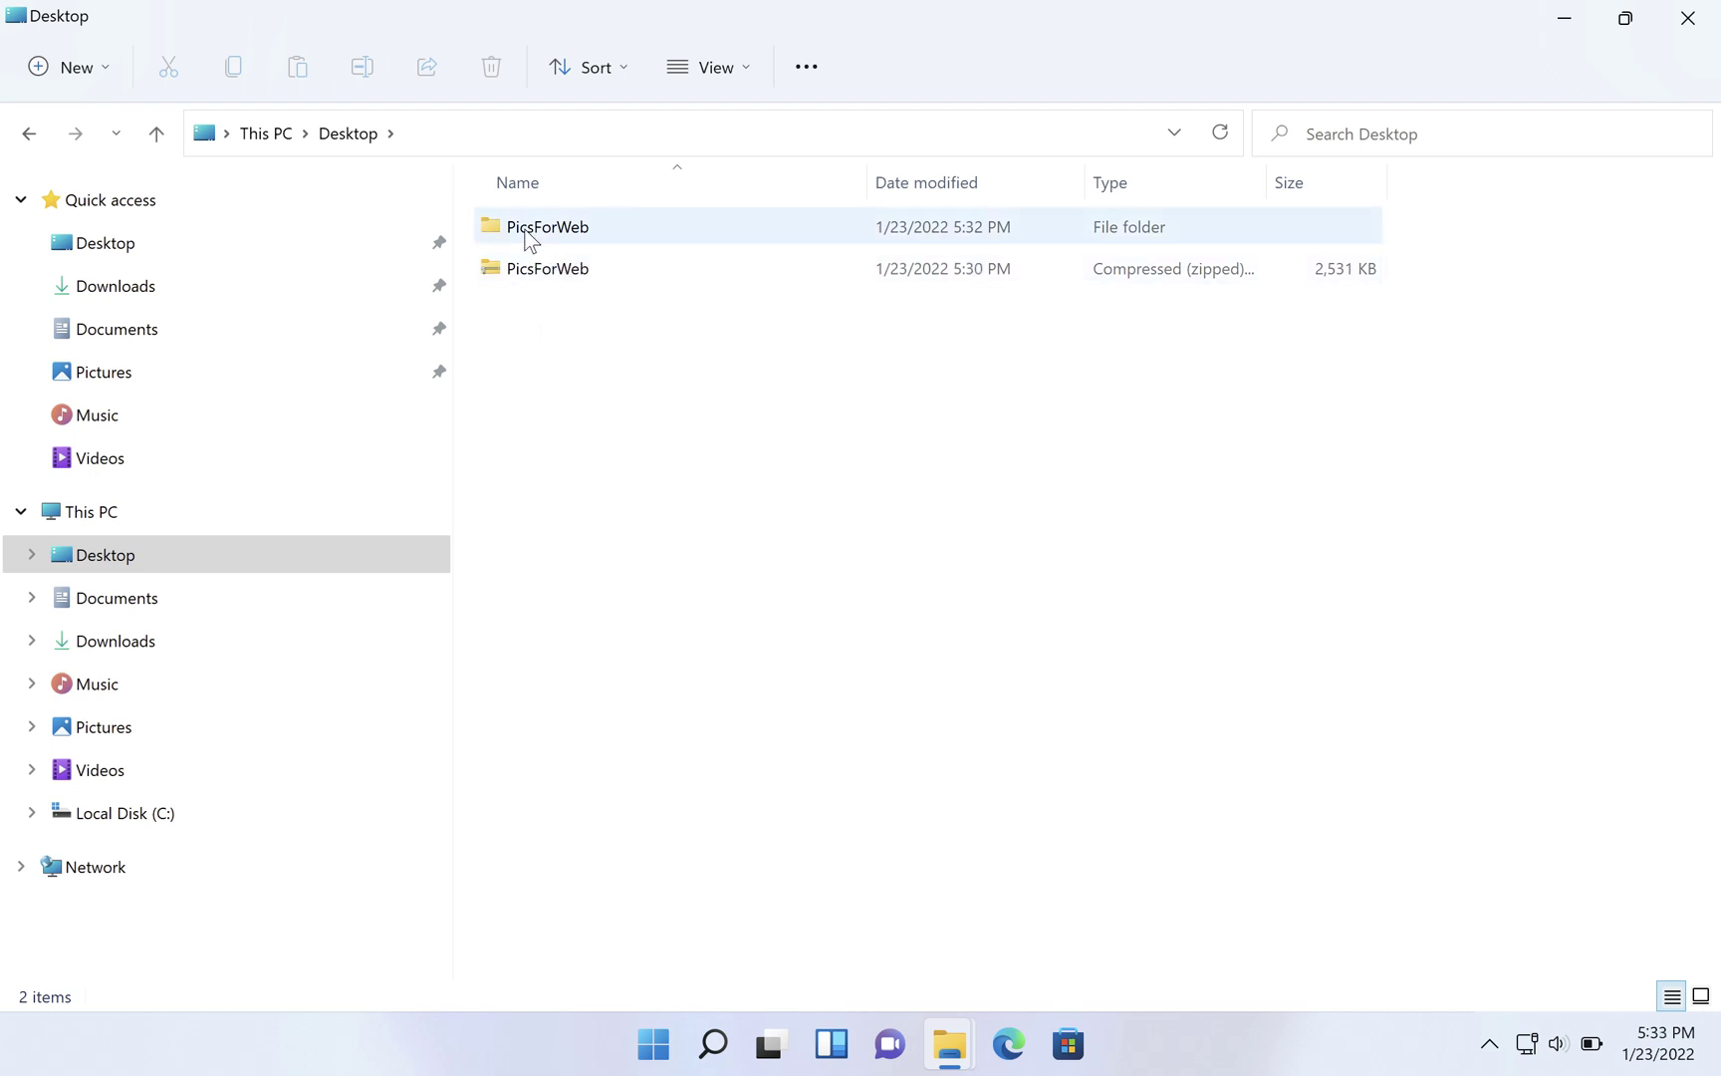
mouse_move(529, 241)
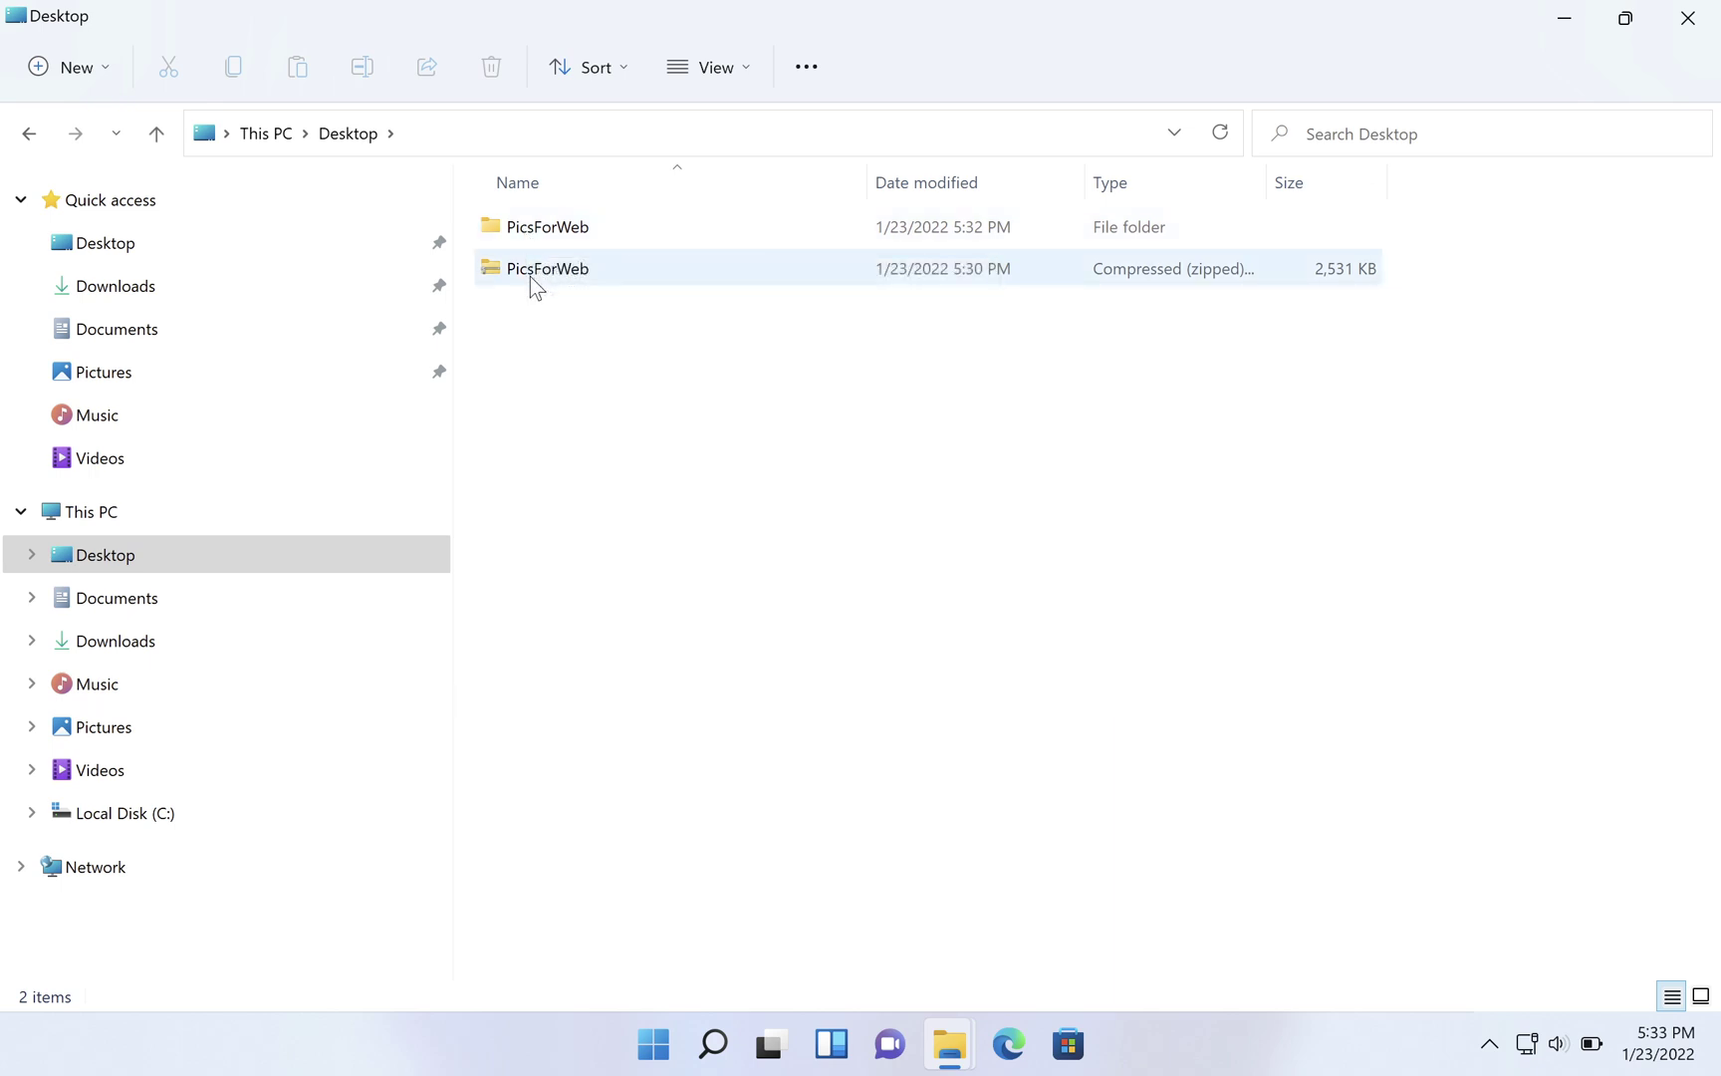
mouse_move(532, 278)
double_click(507, 276)
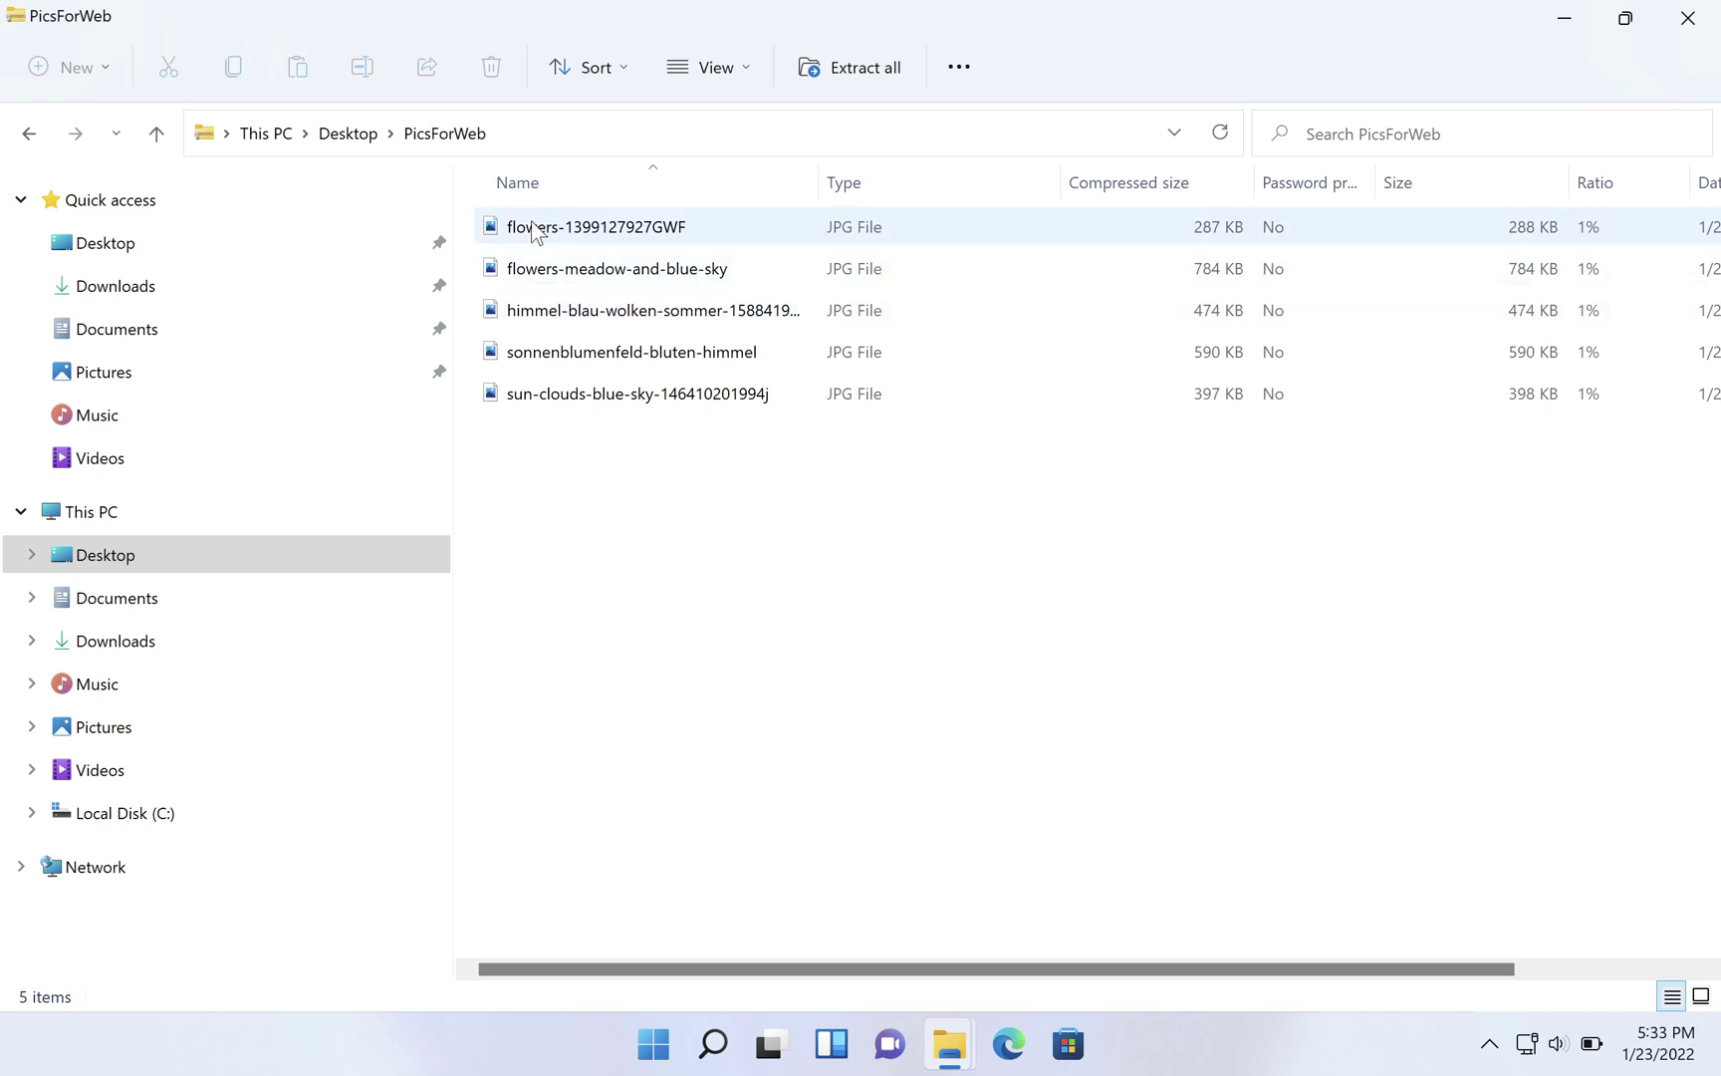
double_click(540, 272)
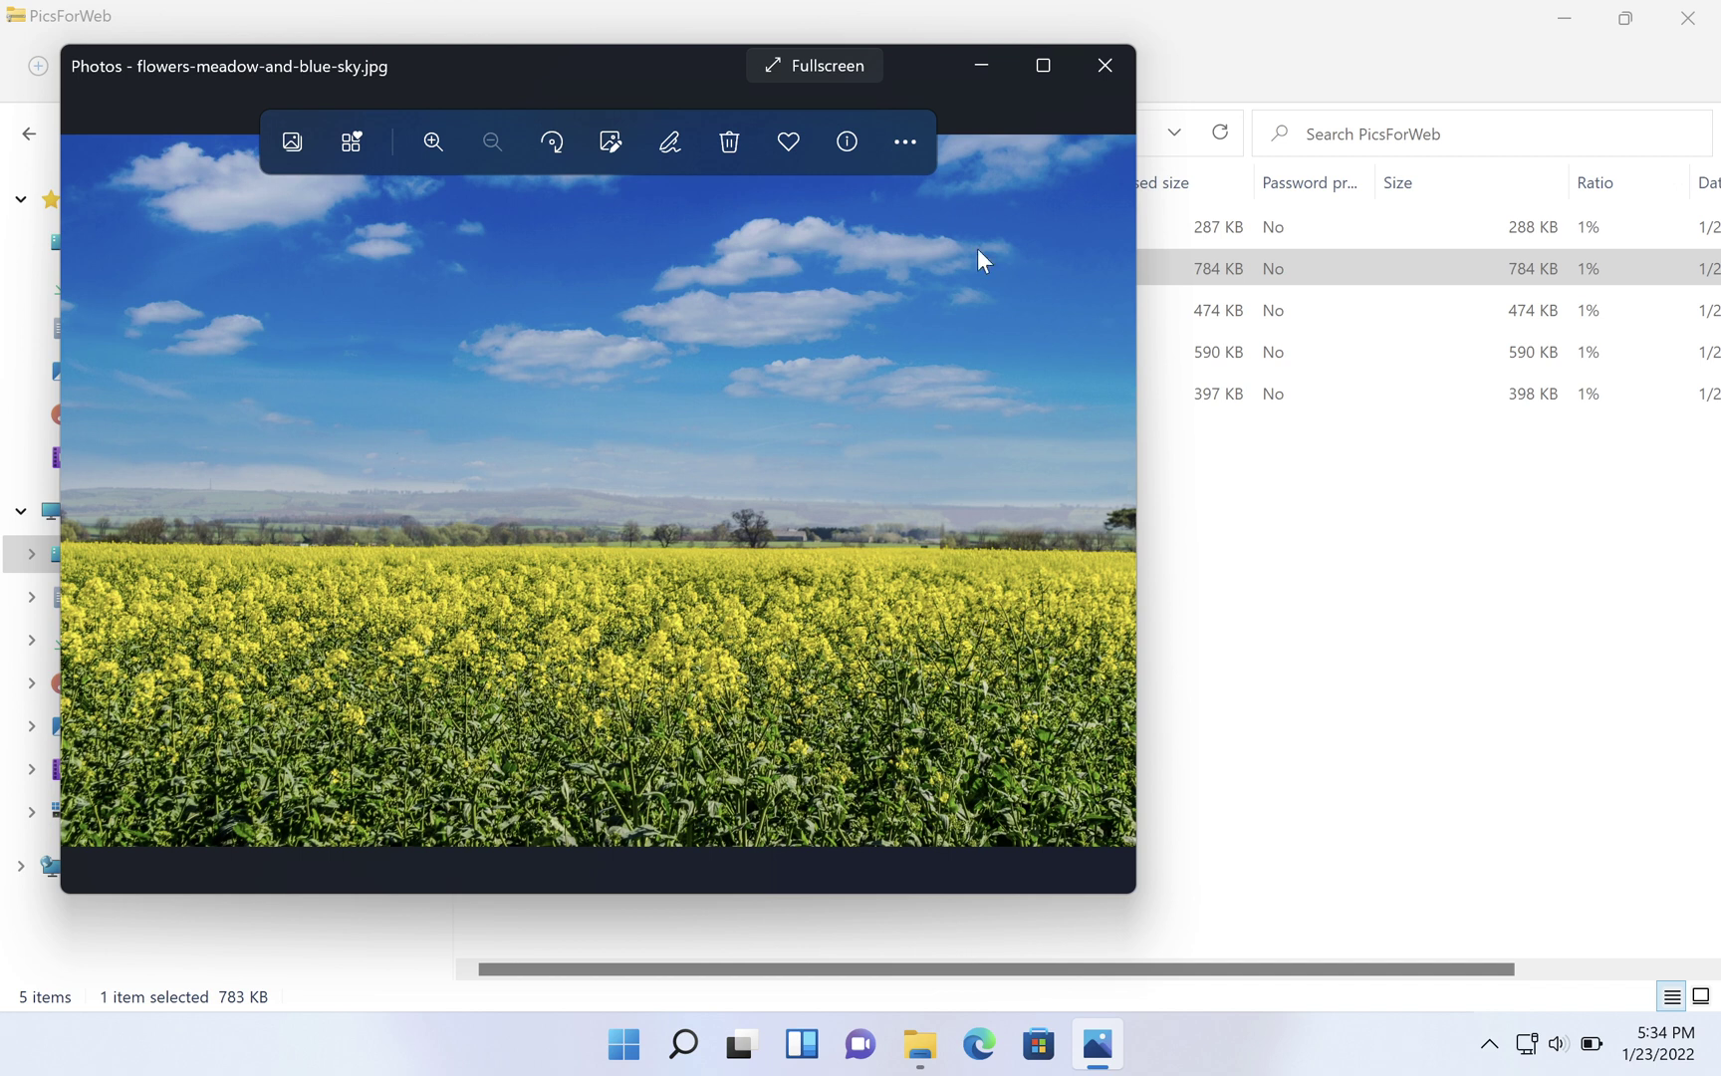
left_click(1103, 67)
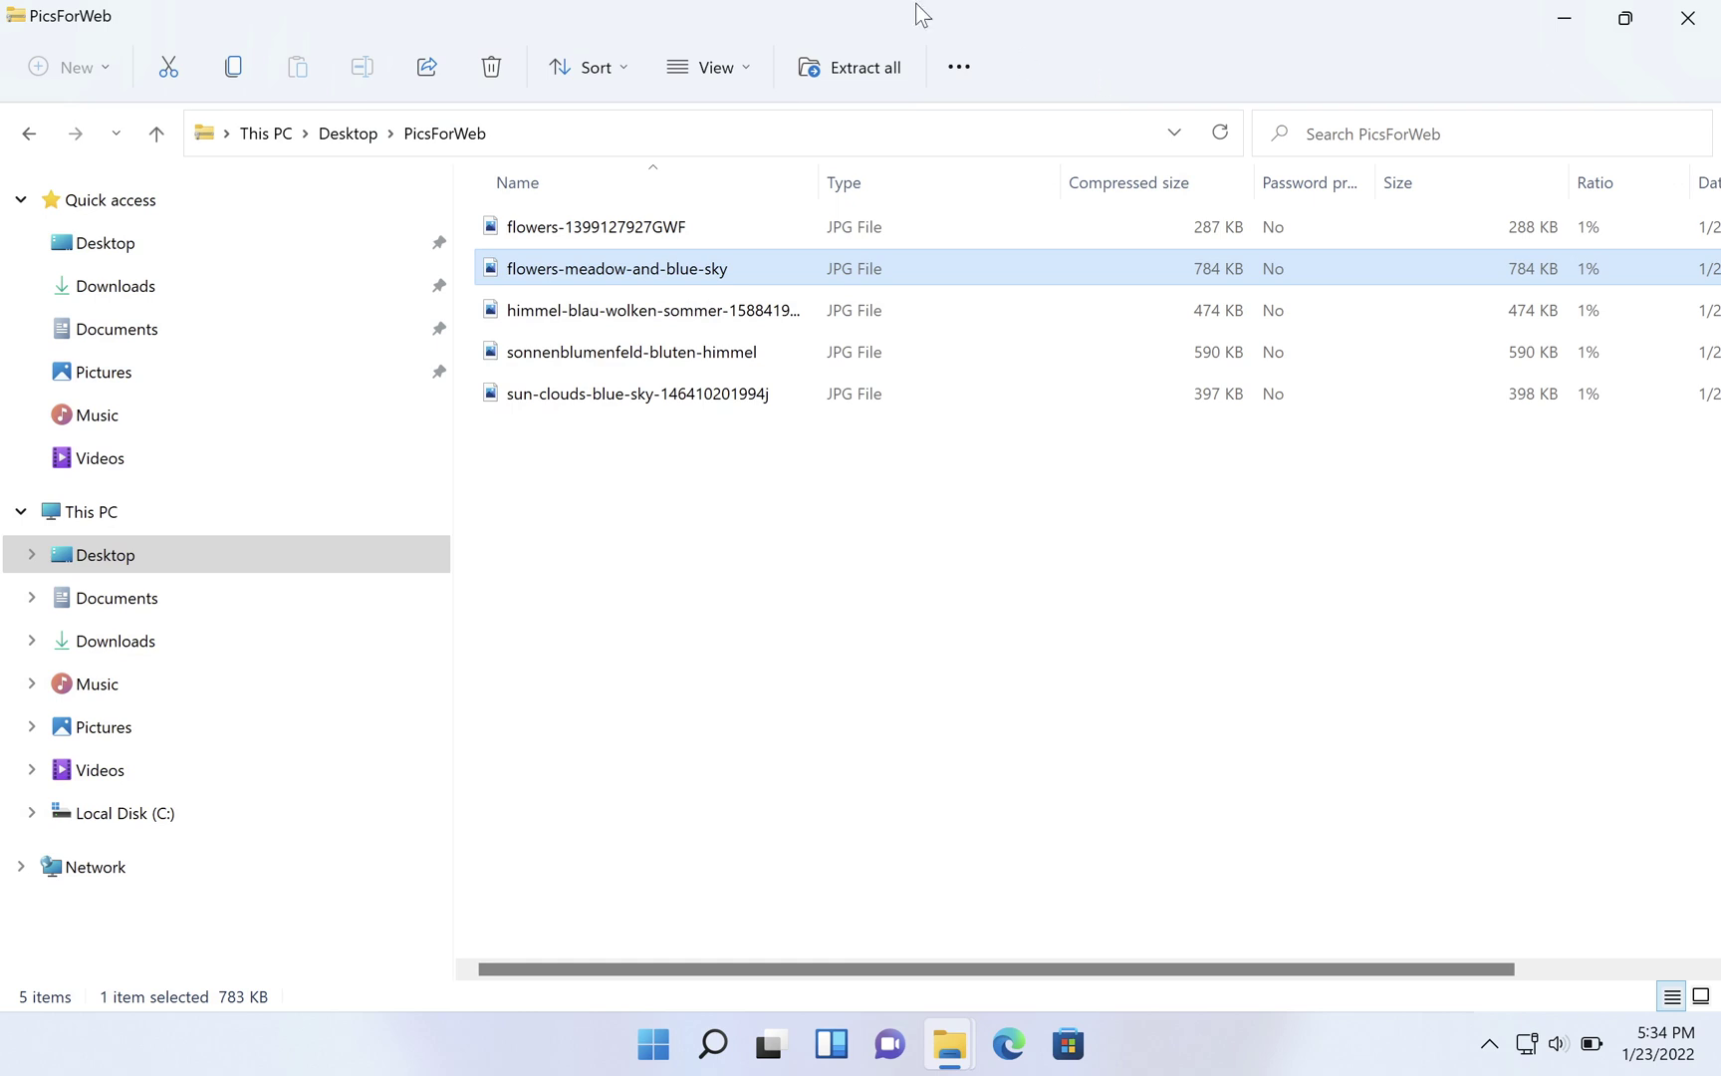
Step: Return to the Desktop and deselect, showing the PicsForWeb folder beside the 2,531 KB zip
left_click(347, 136)
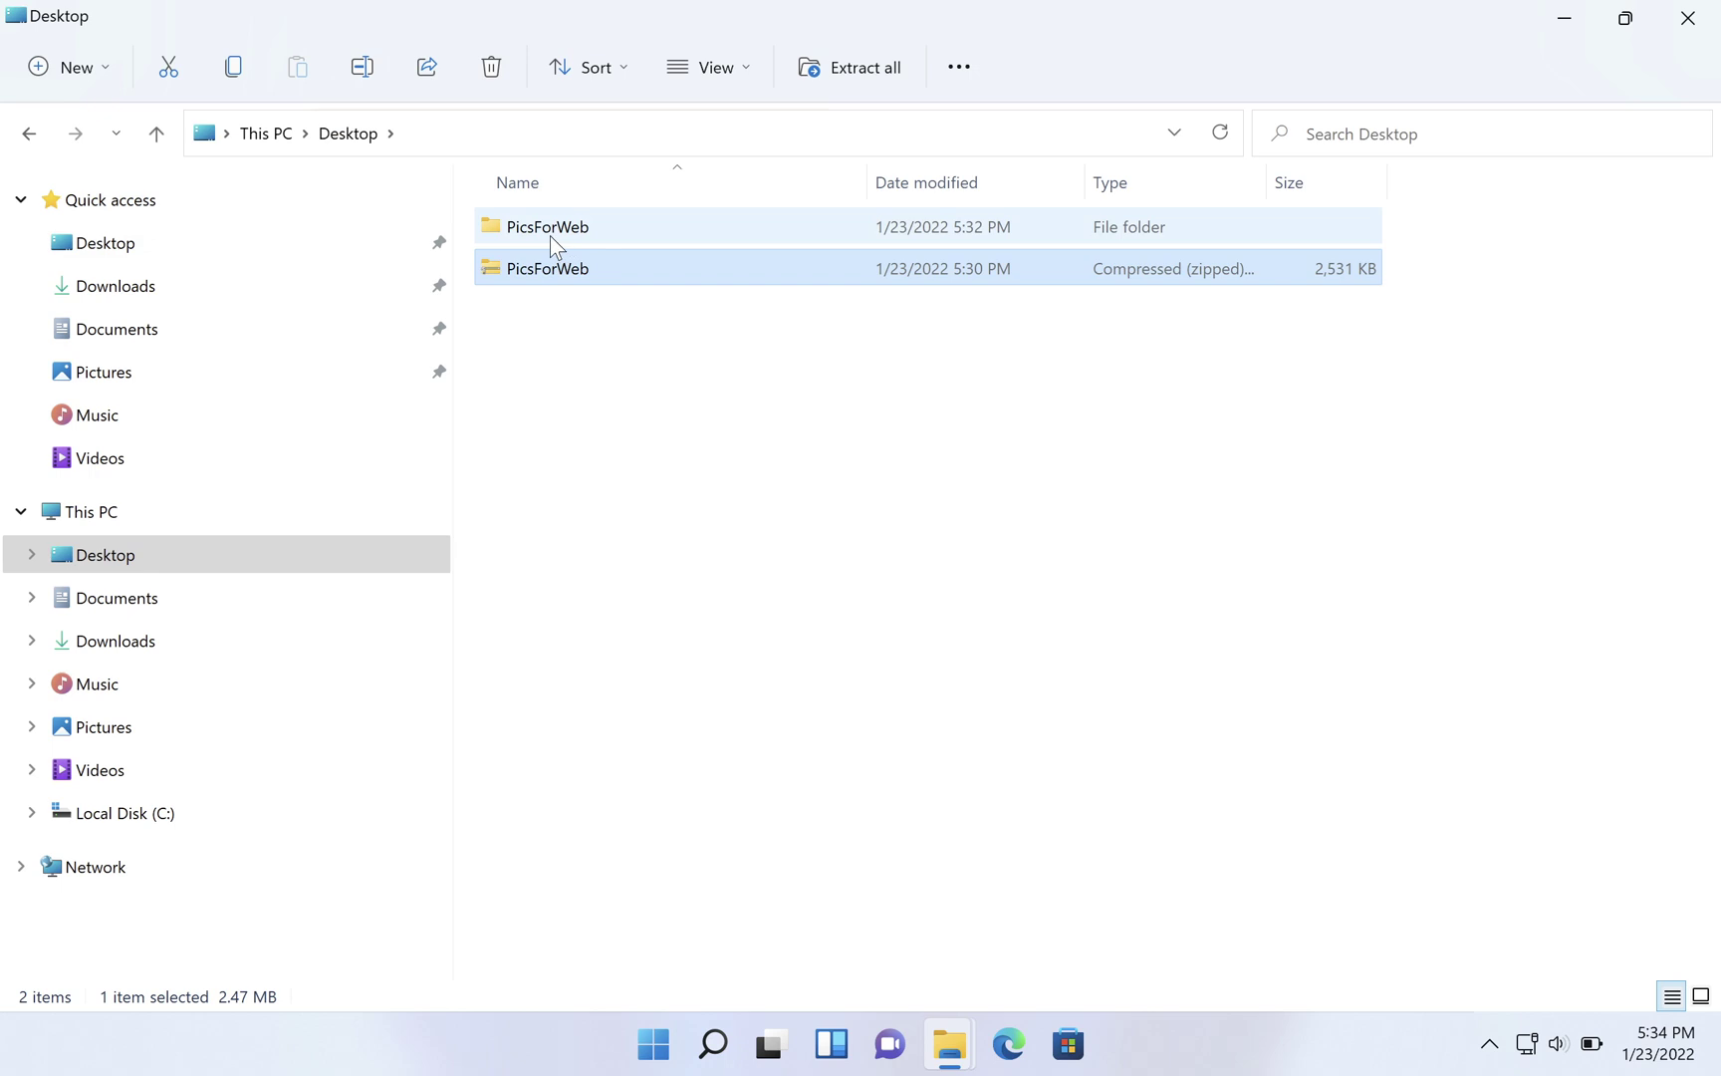
mouse_move(553, 240)
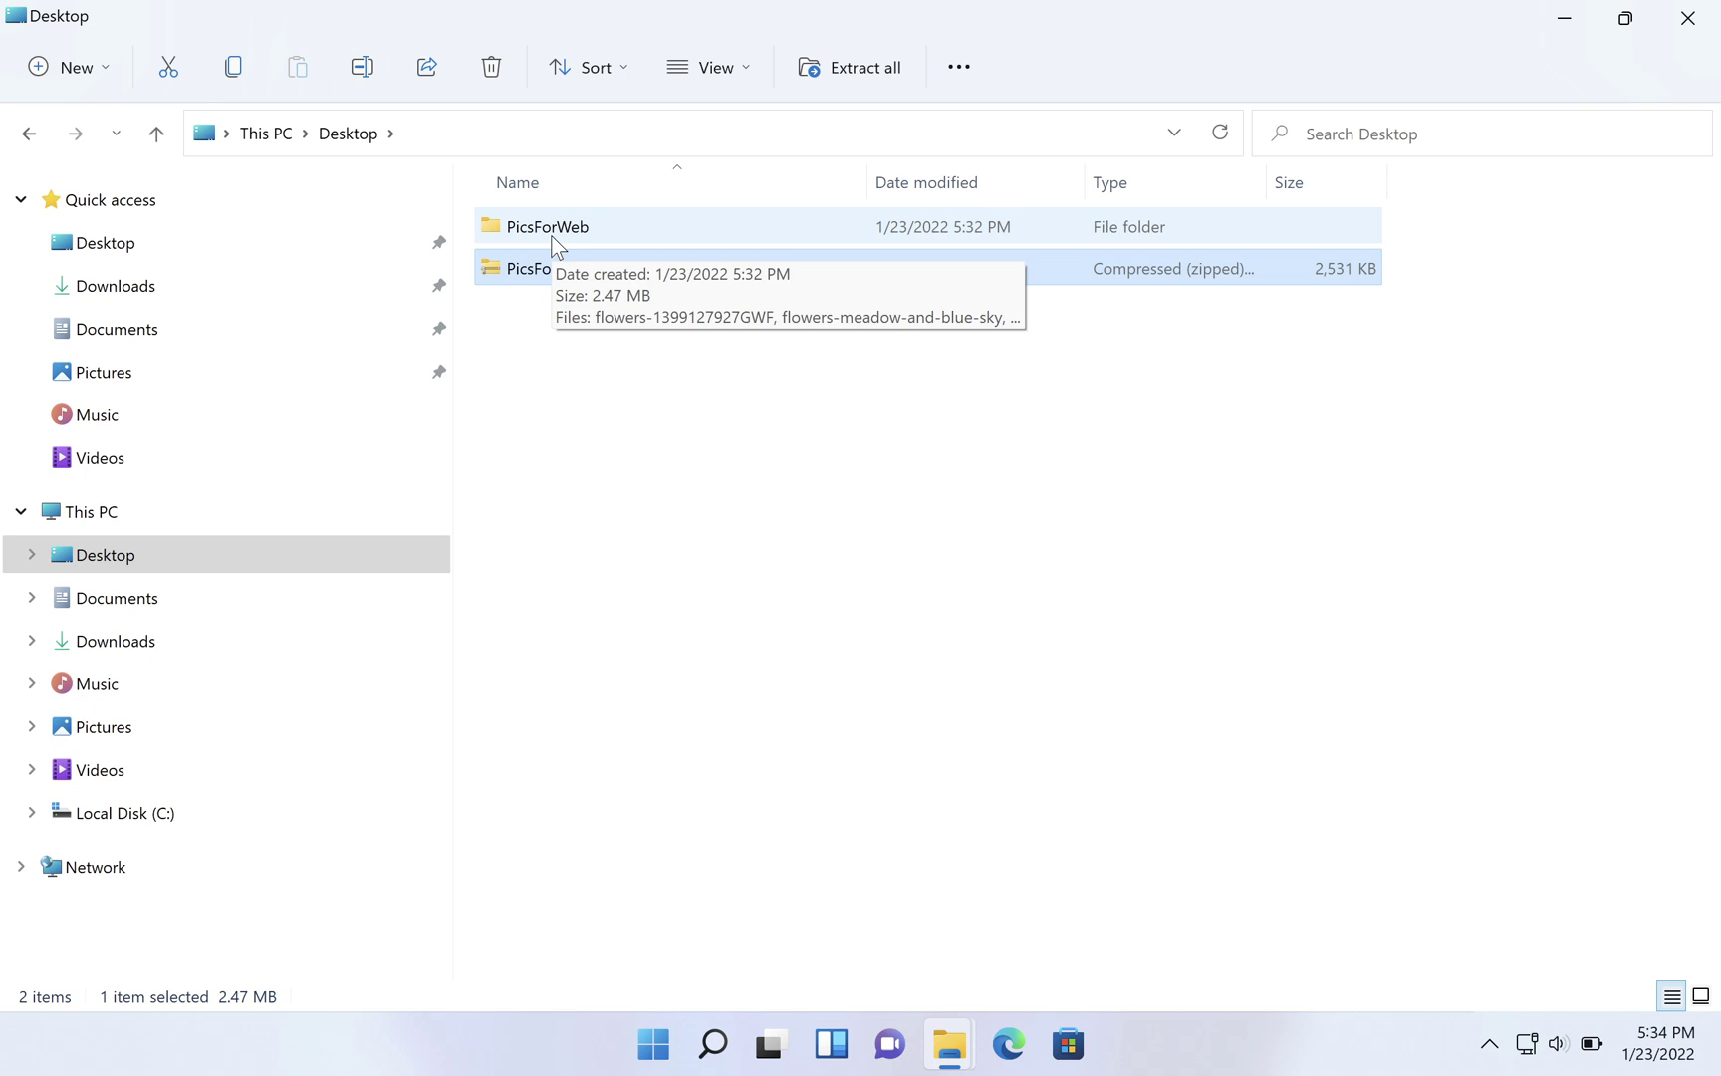
left_click(526, 380)
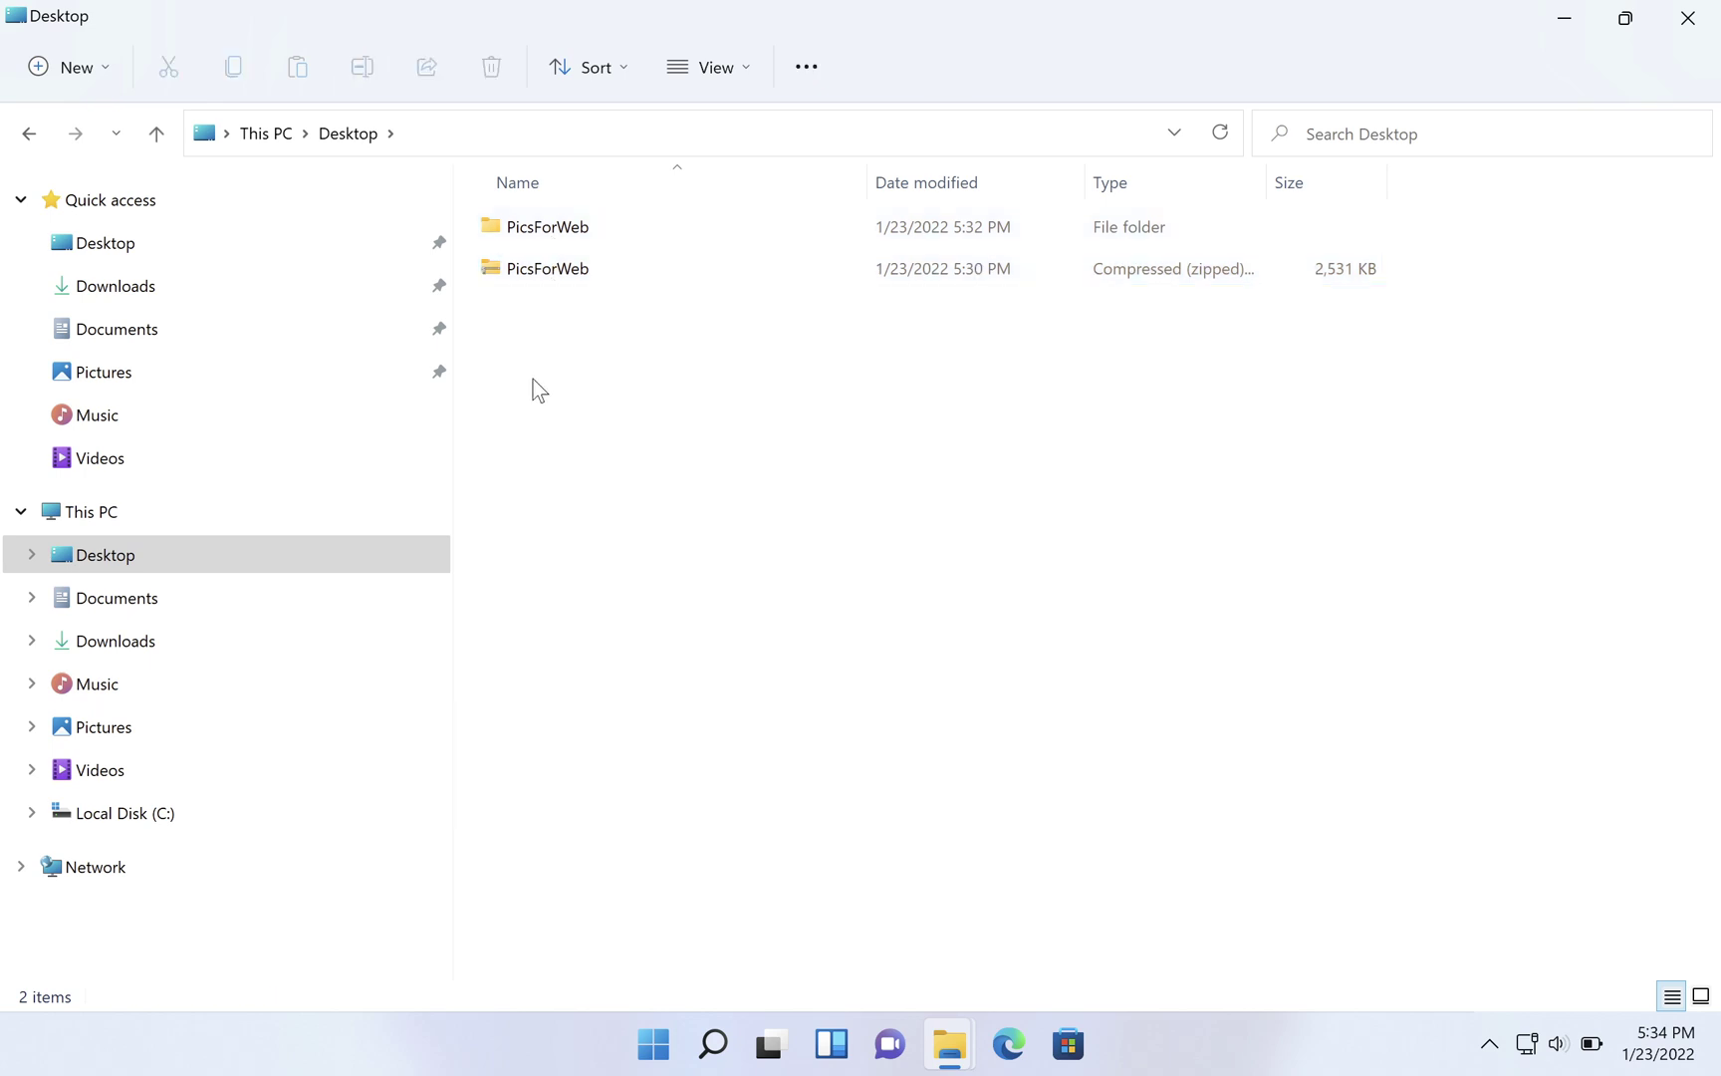